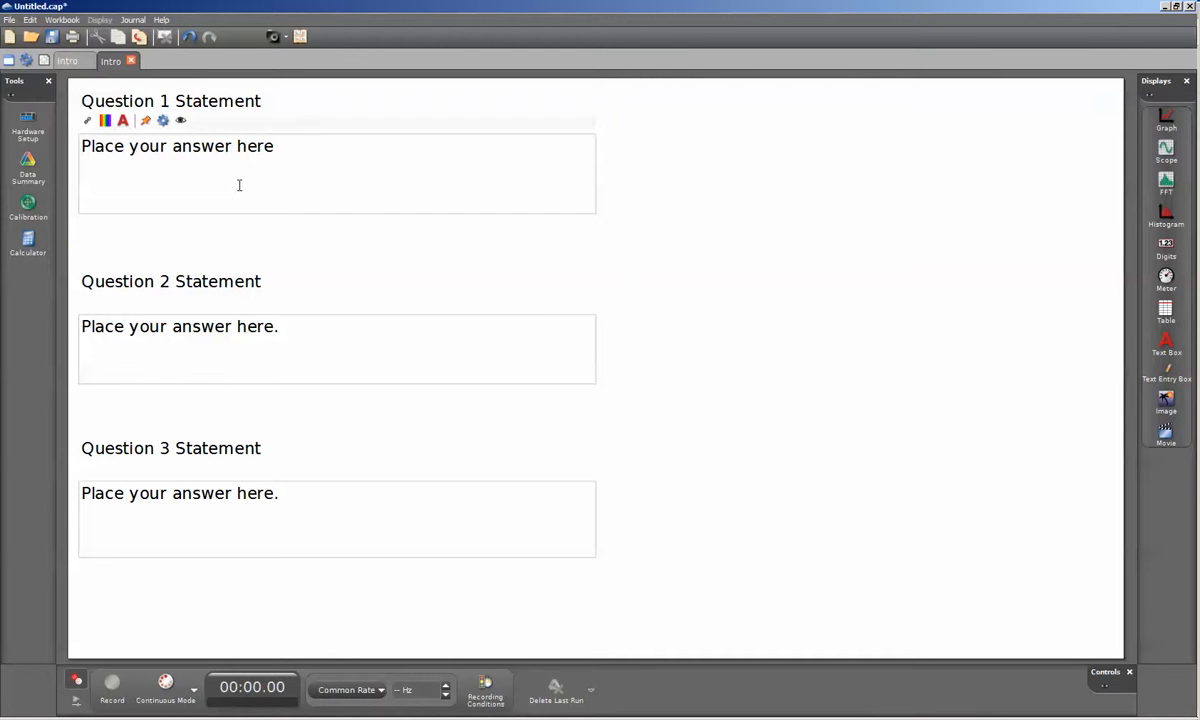
- Review the display appearance properties of the Question 1 answer box
left_click(163, 122)
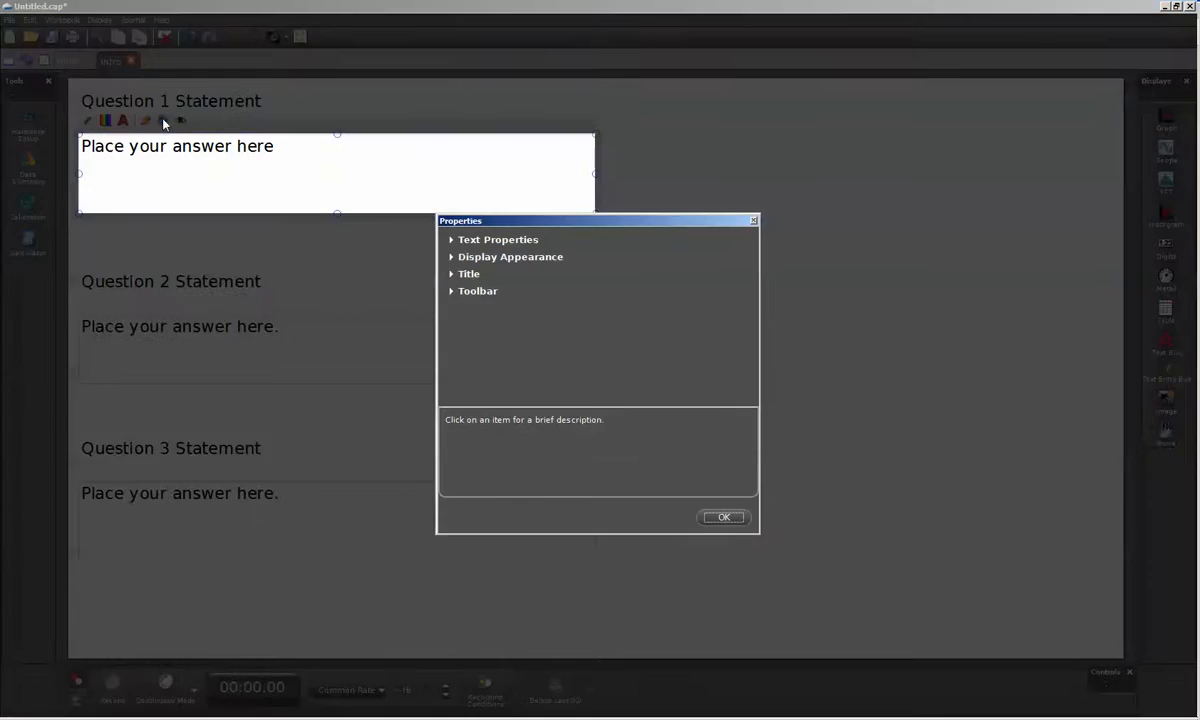
left_click(452, 258)
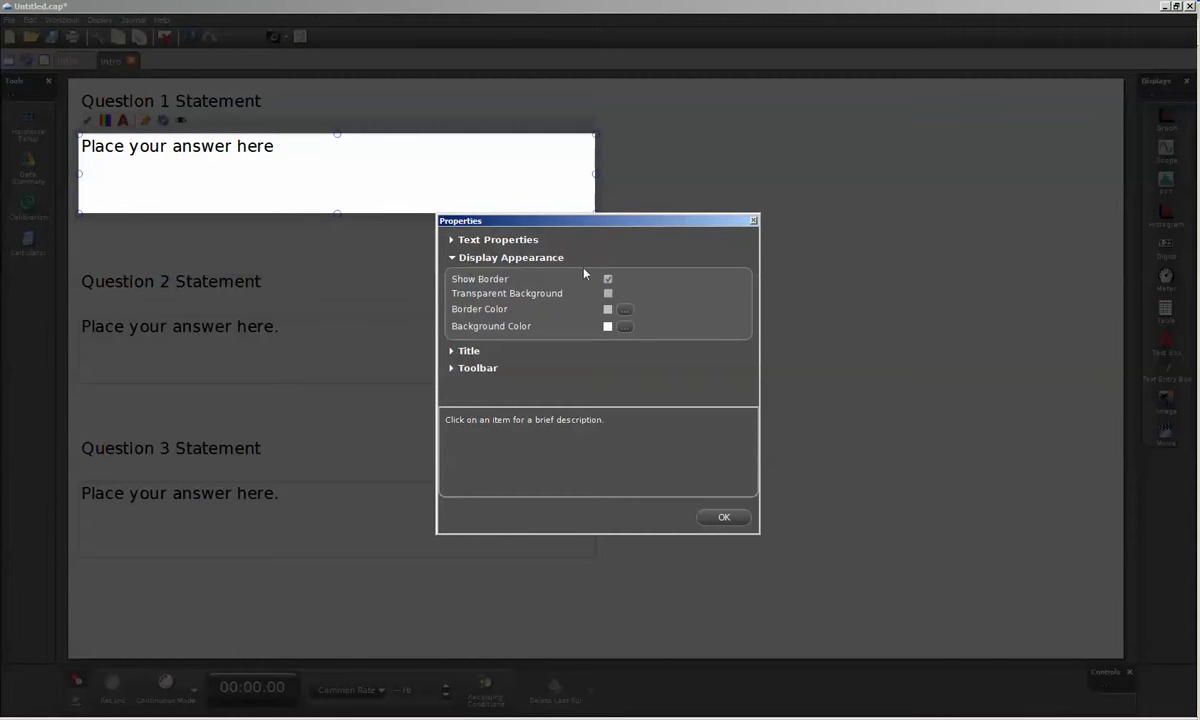
left_click(724, 517)
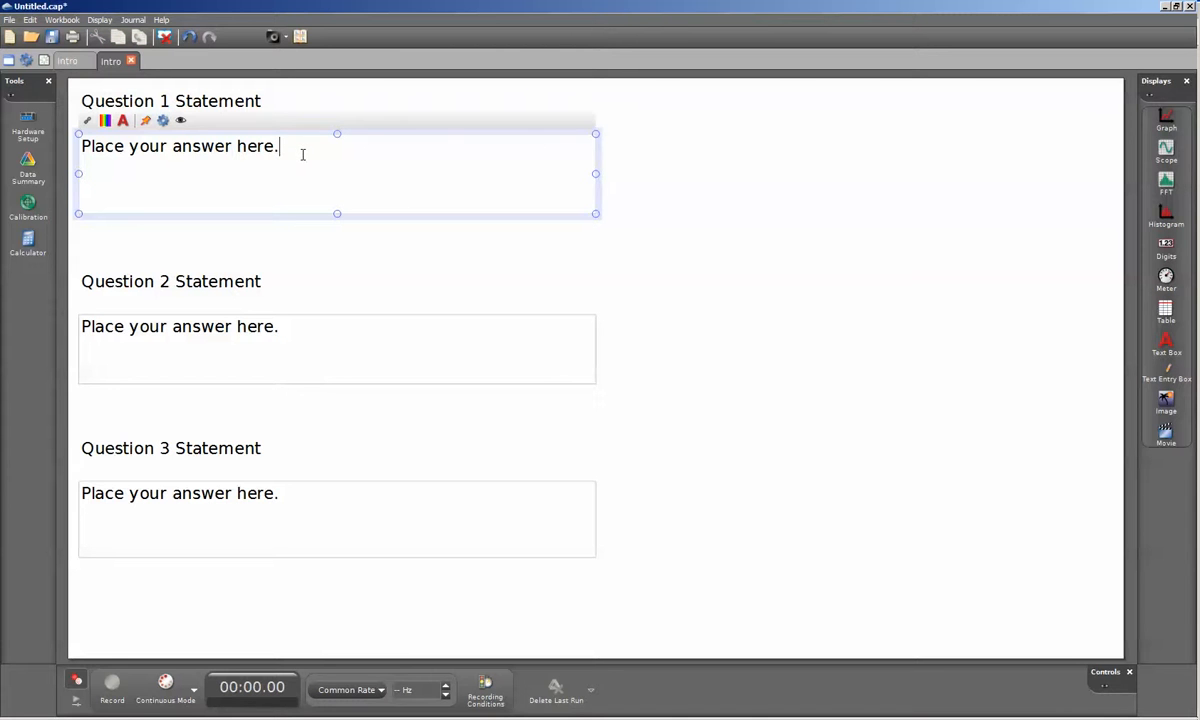
- Rename the Question 1 answer box to Q1 in its text properties
left_click(164, 121)
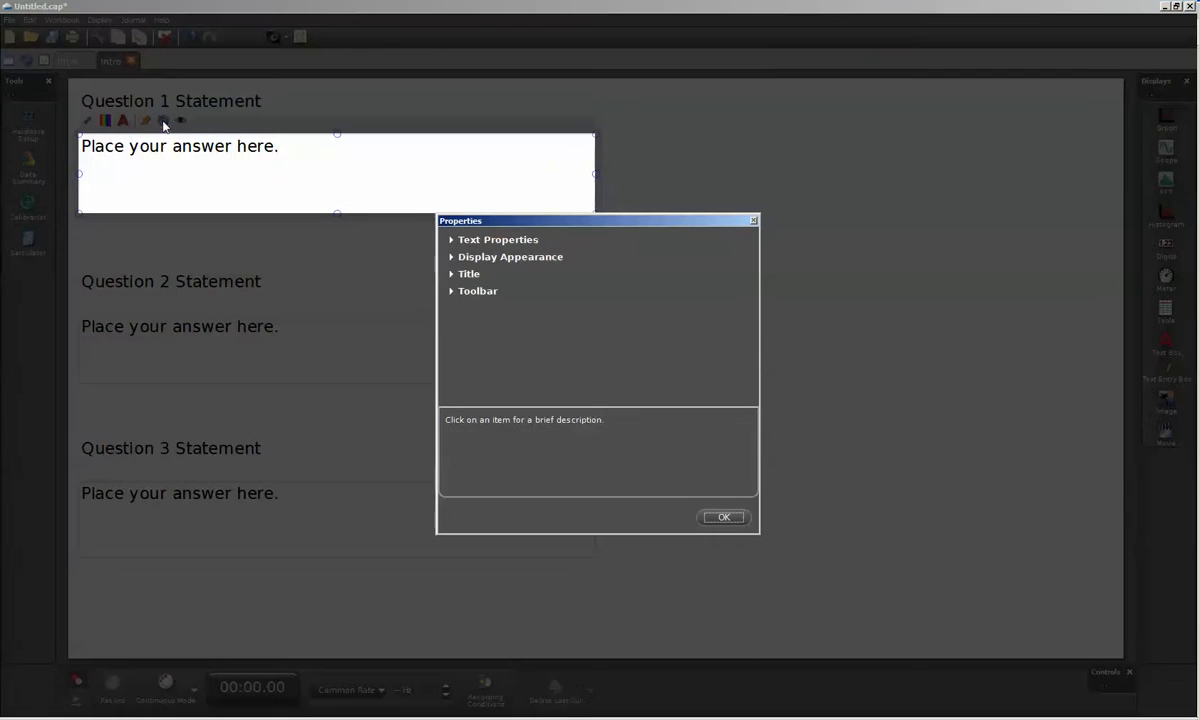
left_click(451, 241)
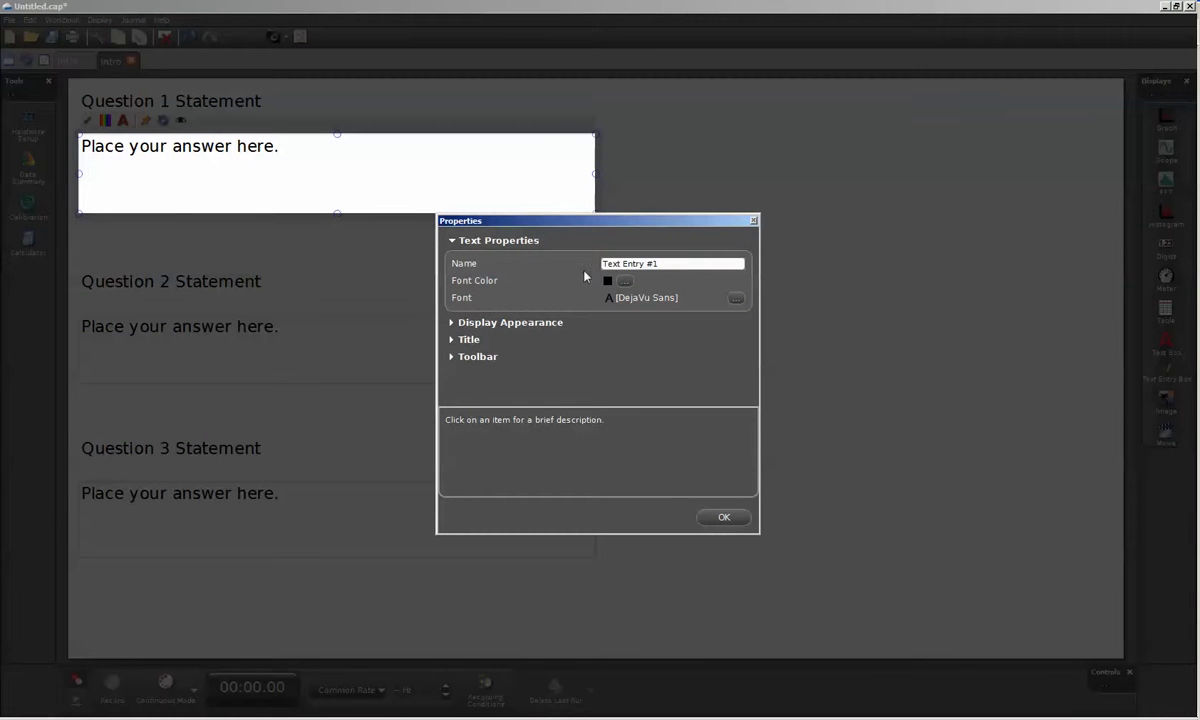
left_click(673, 263)
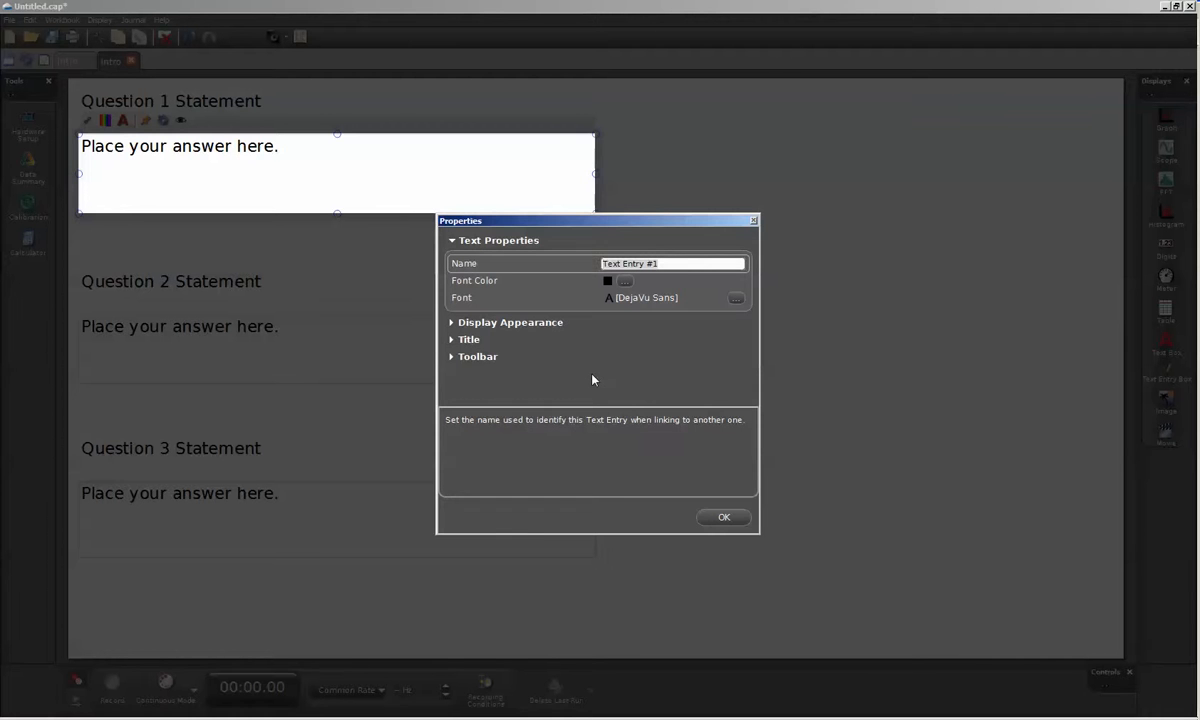
type("Q1")
left_click(724, 517)
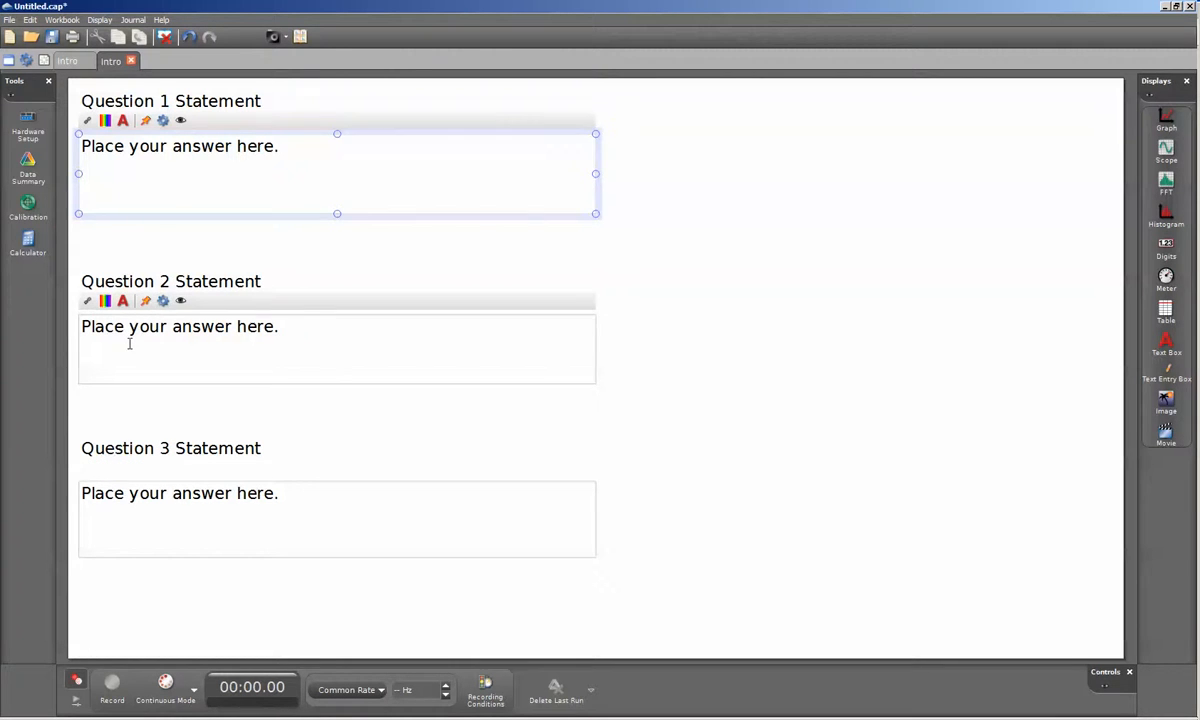
- Rename the Question 2 answer box to Q2 in its text properties
left_click(130, 343)
left_click(164, 301)
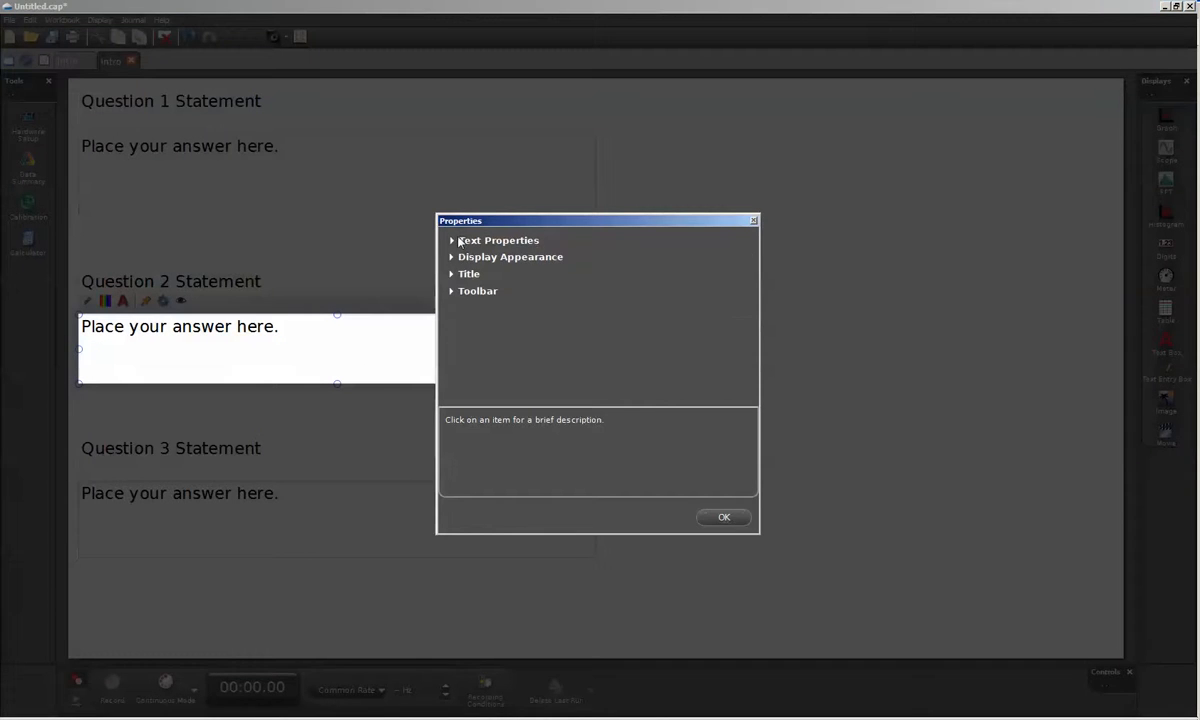
left_click(459, 242)
left_click(536, 267)
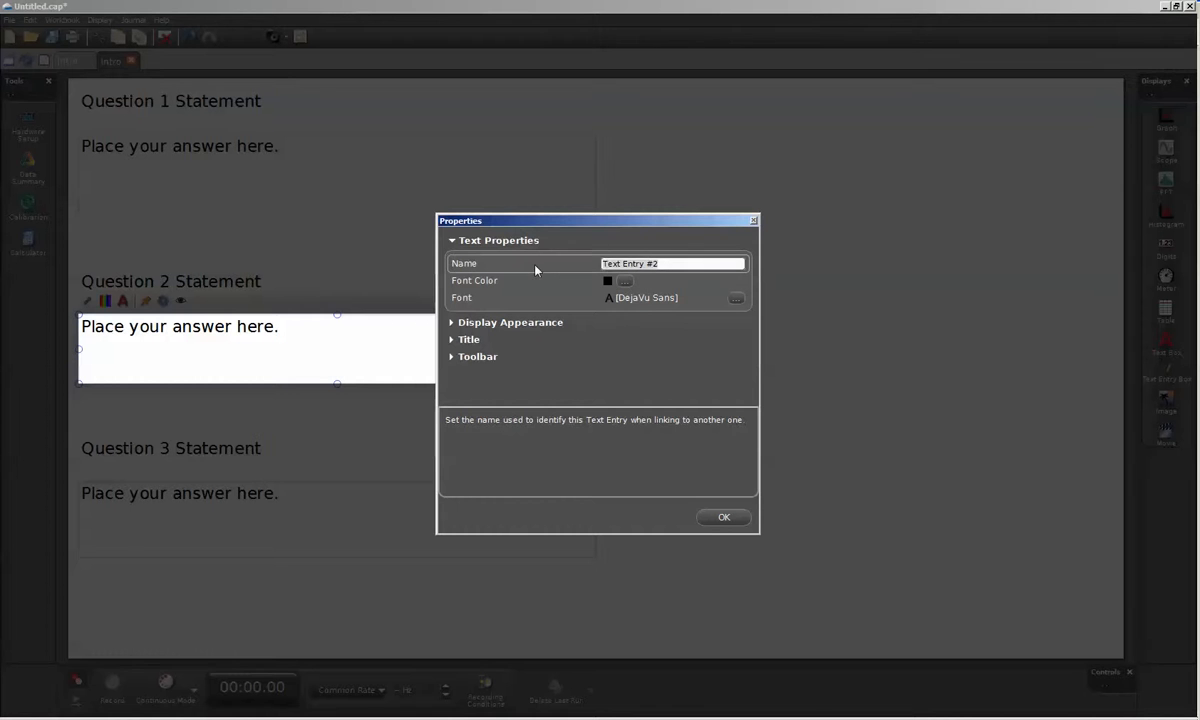
type("Q2")
left_click(724, 517)
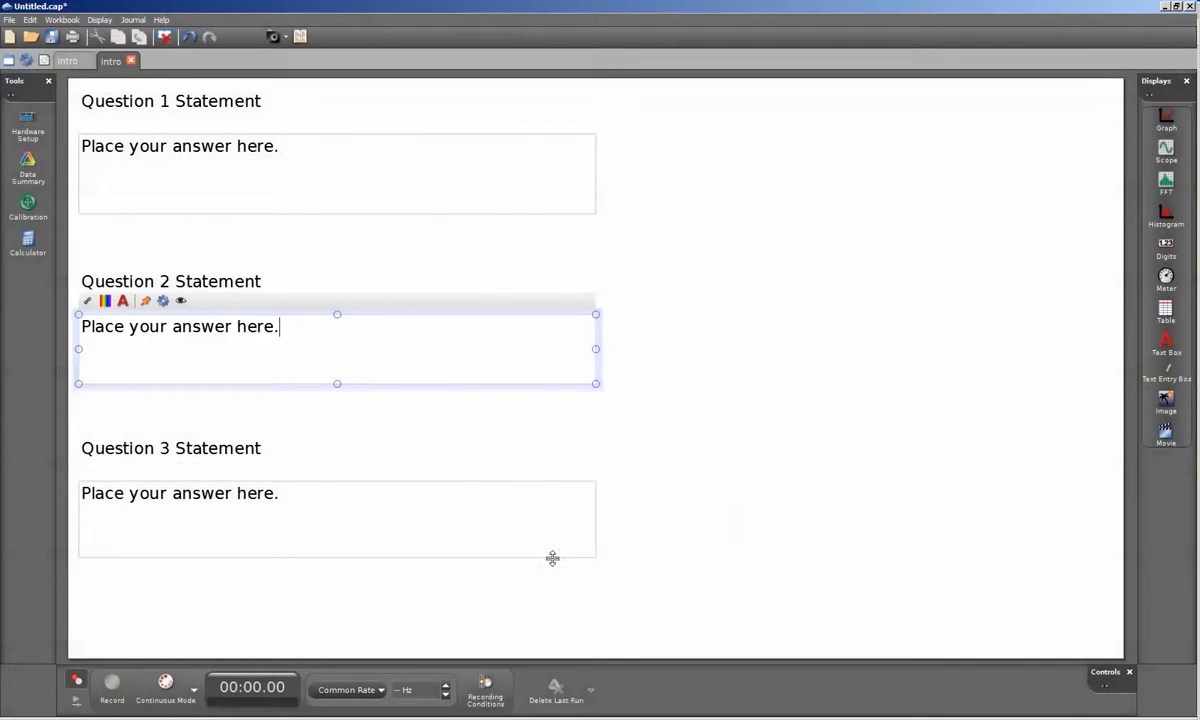
- Rename the Question 3 answer box to Q3 in its text properties and deselect the box
left_click(279, 492)
left_click_drag(279, 492, 68, 466)
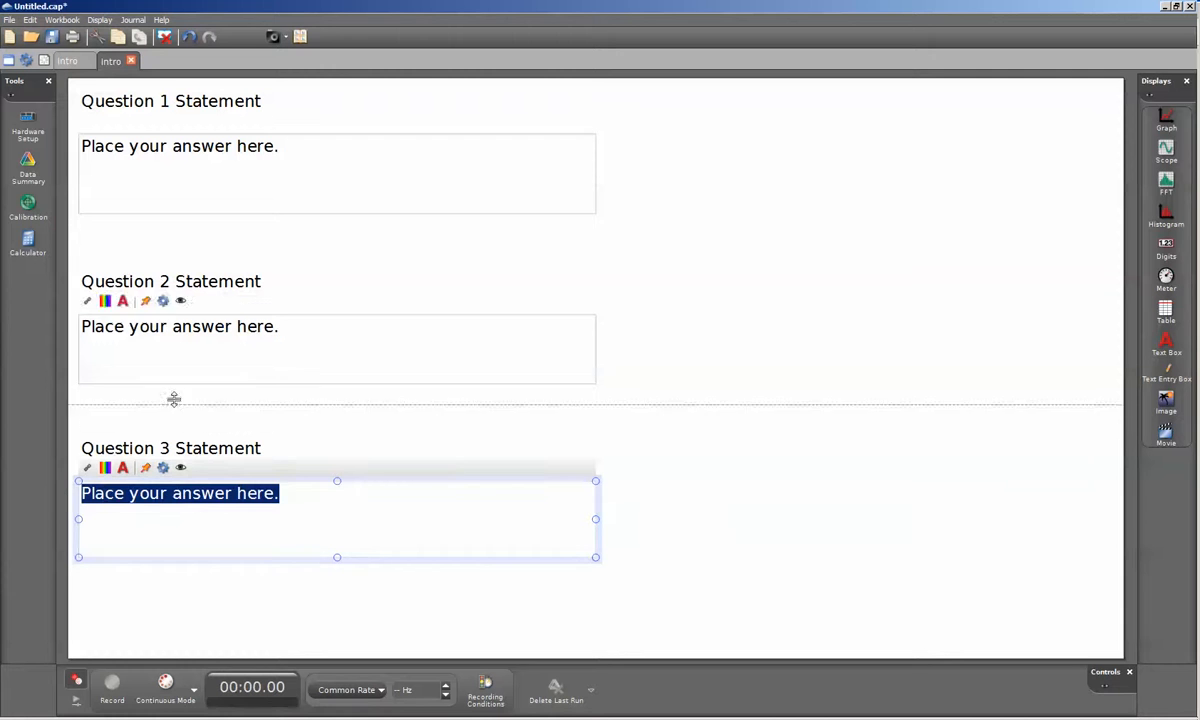
left_click(89, 469)
left_click(89, 469)
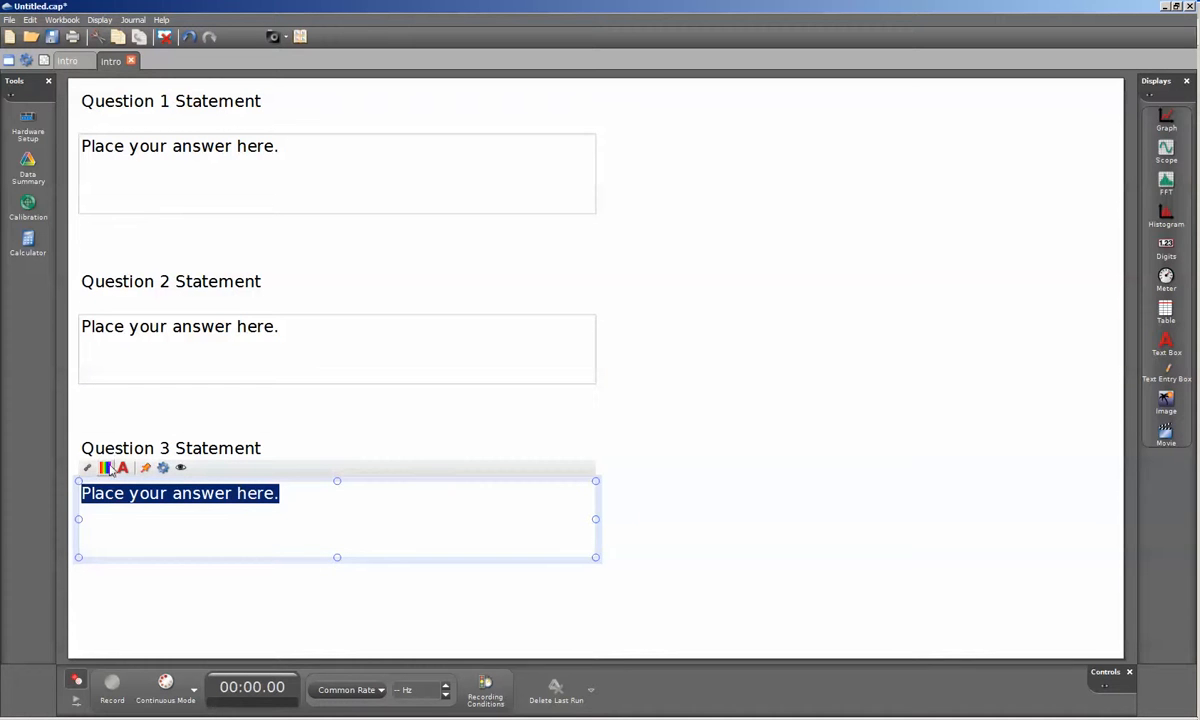
left_click(163, 470)
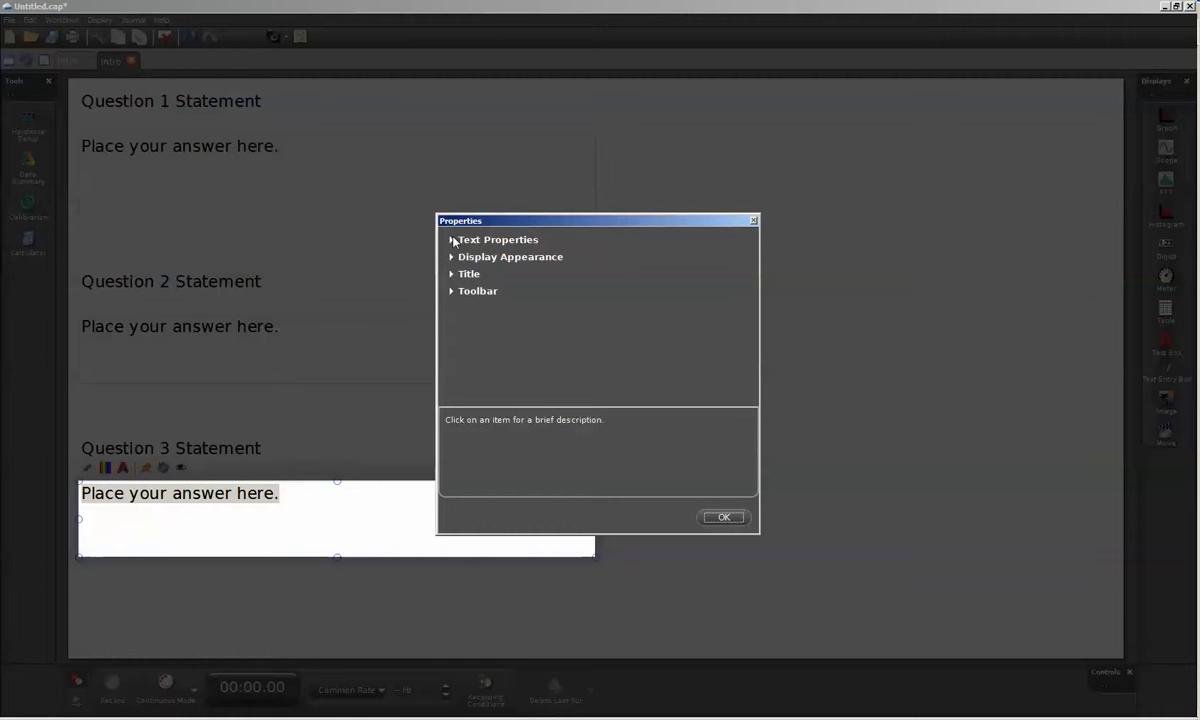
left_click(454, 240)
left_click(549, 263)
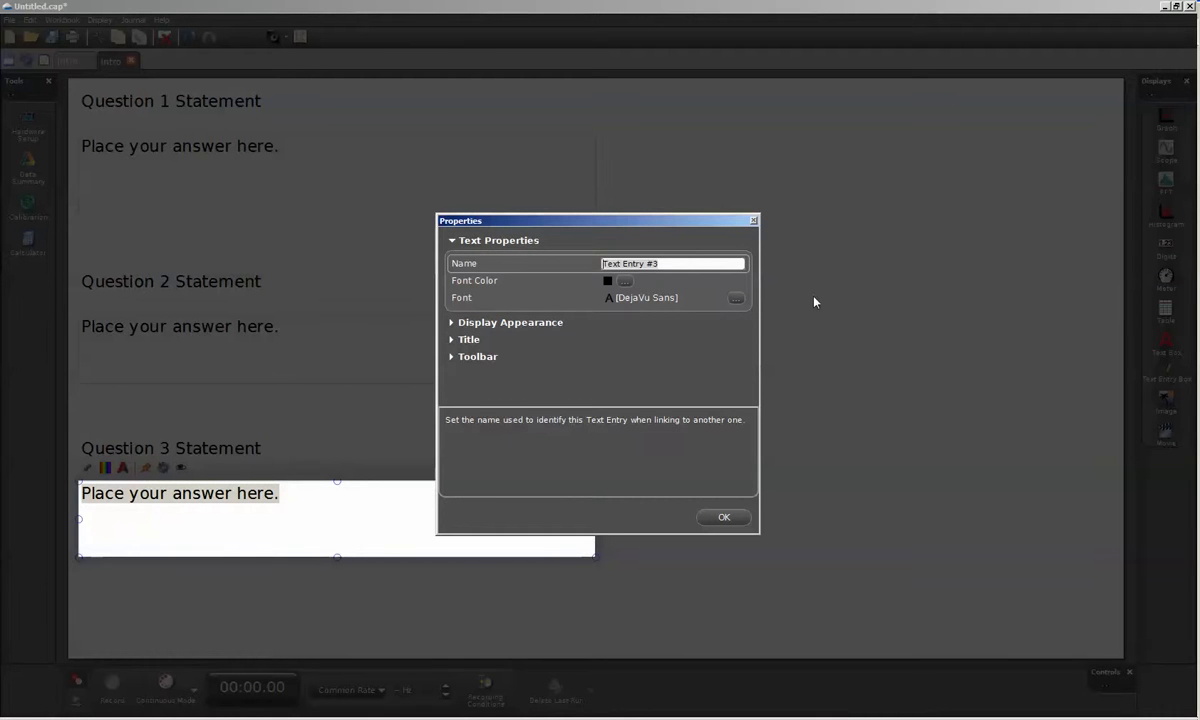
type("Q3")
left_click(722, 517)
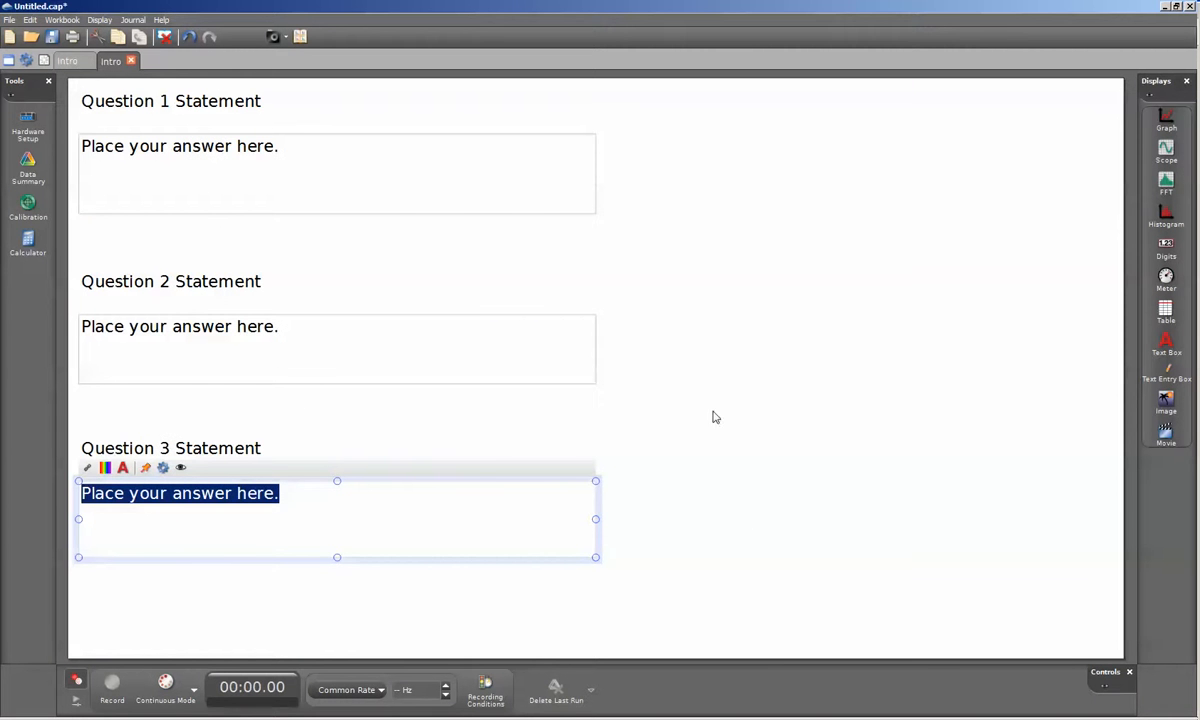
left_click(739, 356)
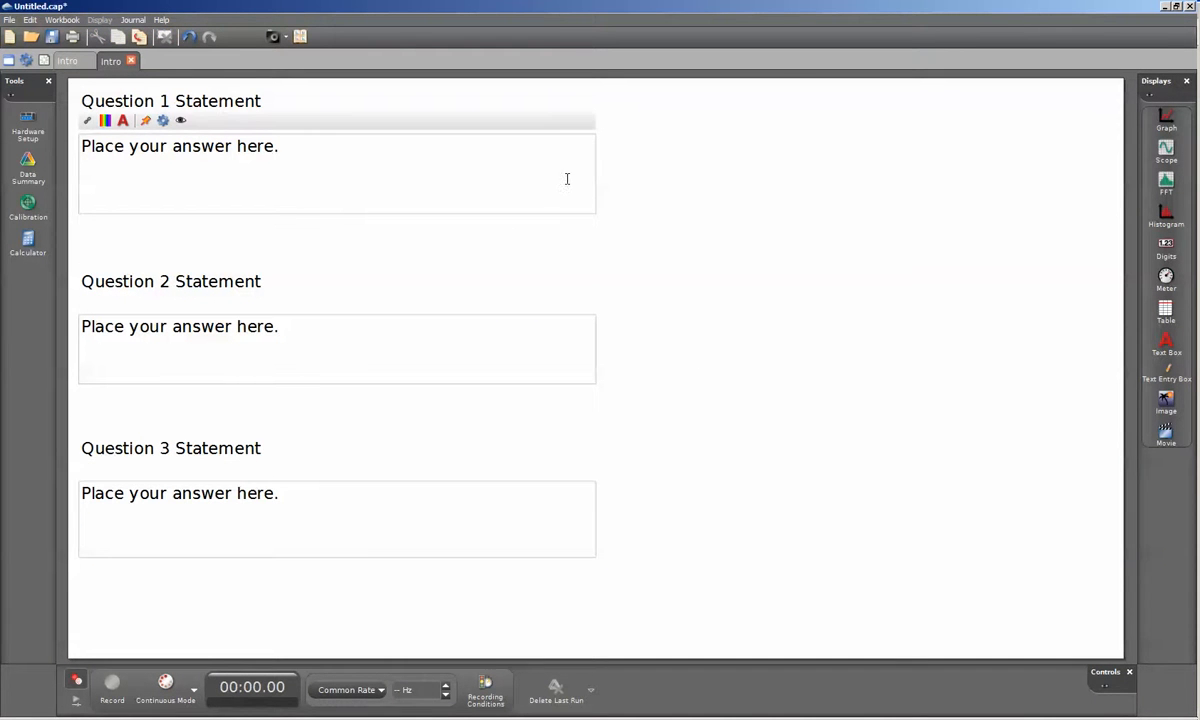
- Add a new workbook page and place a short, half-page-wide text box at the top of it
left_click(44, 61)
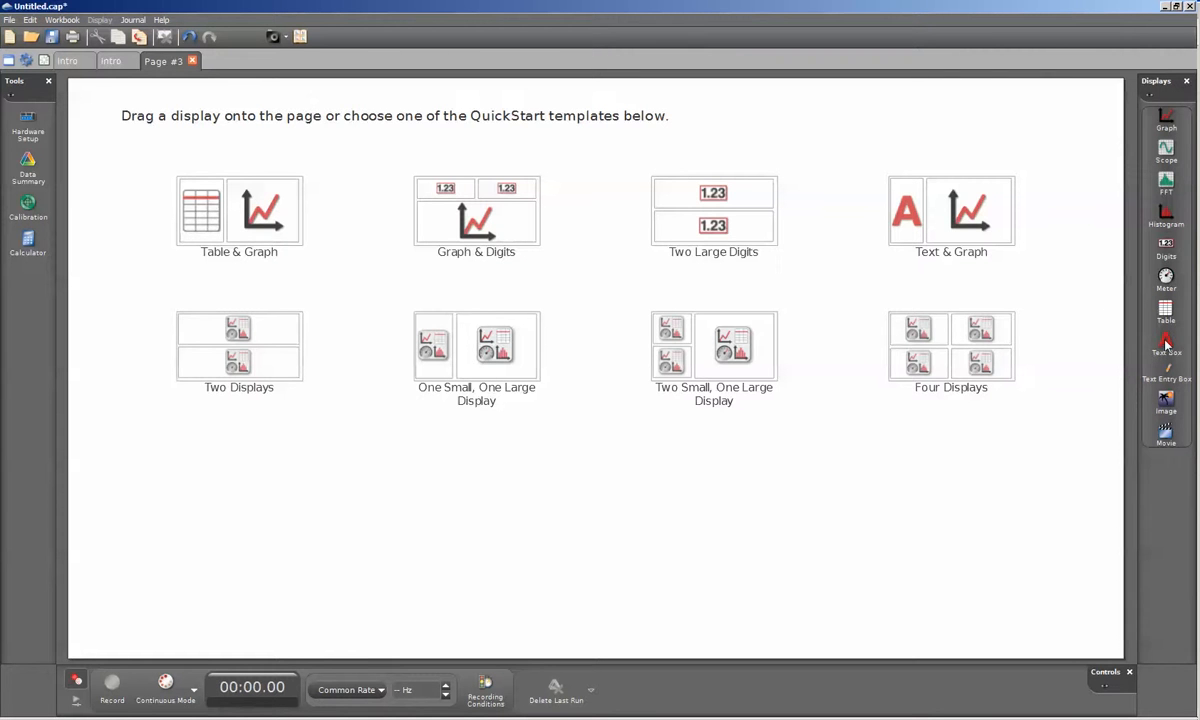
left_click_drag(1166, 343, 112, 124)
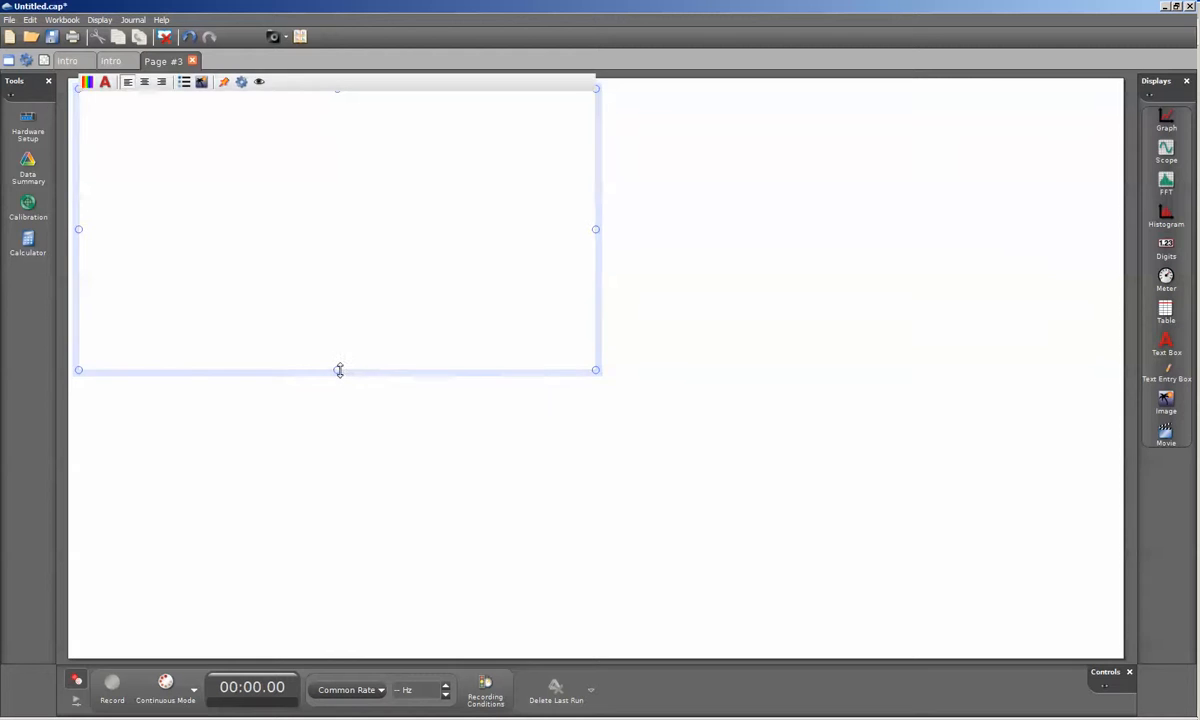
left_click_drag(339, 370, 316, 163)
- Set the font size of the new text box to 18
left_click(104, 82)
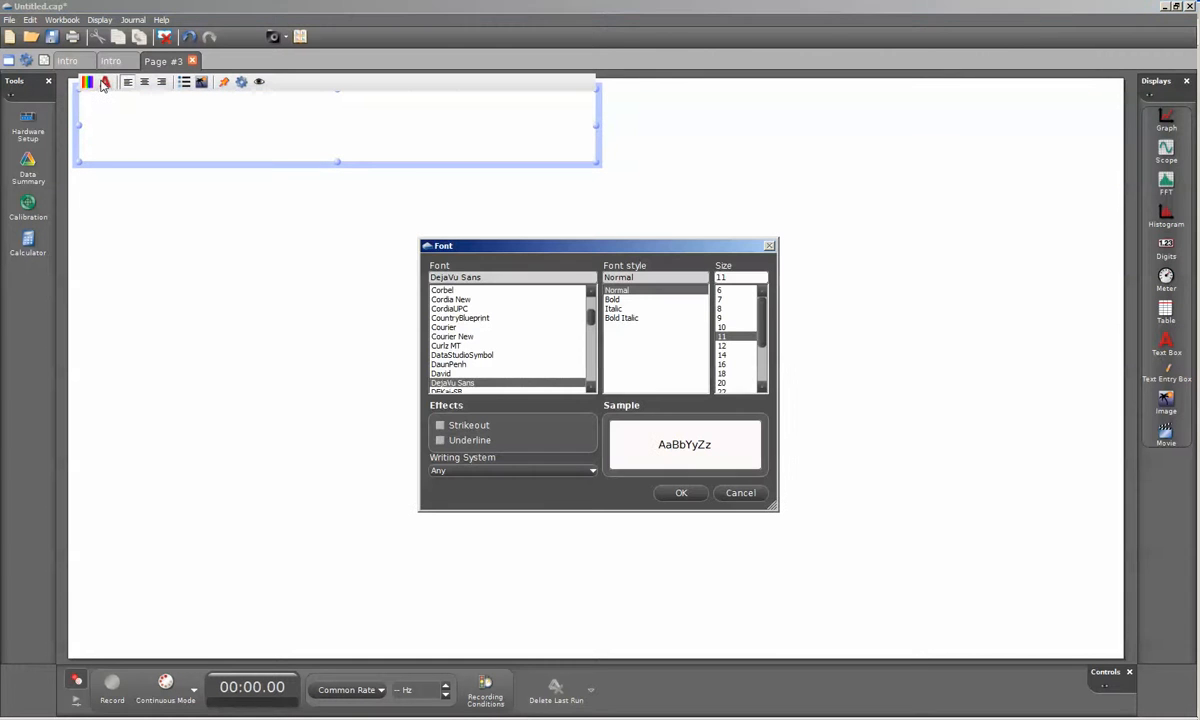
left_click(724, 373)
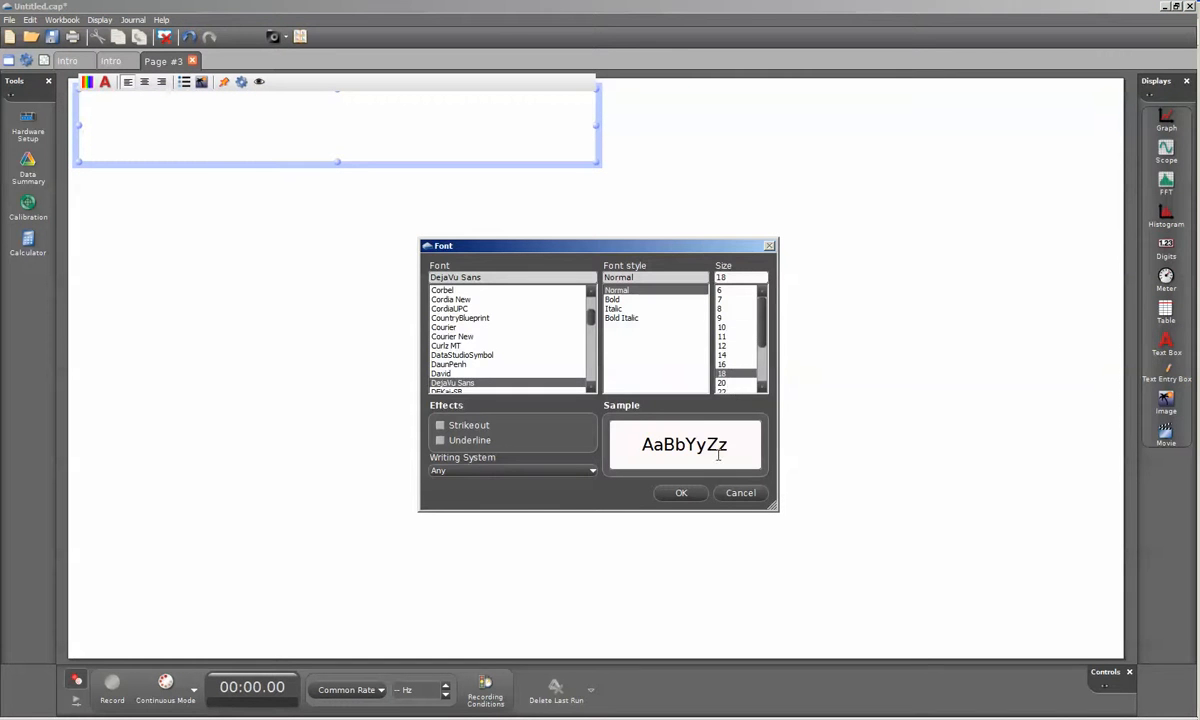
left_click(684, 492)
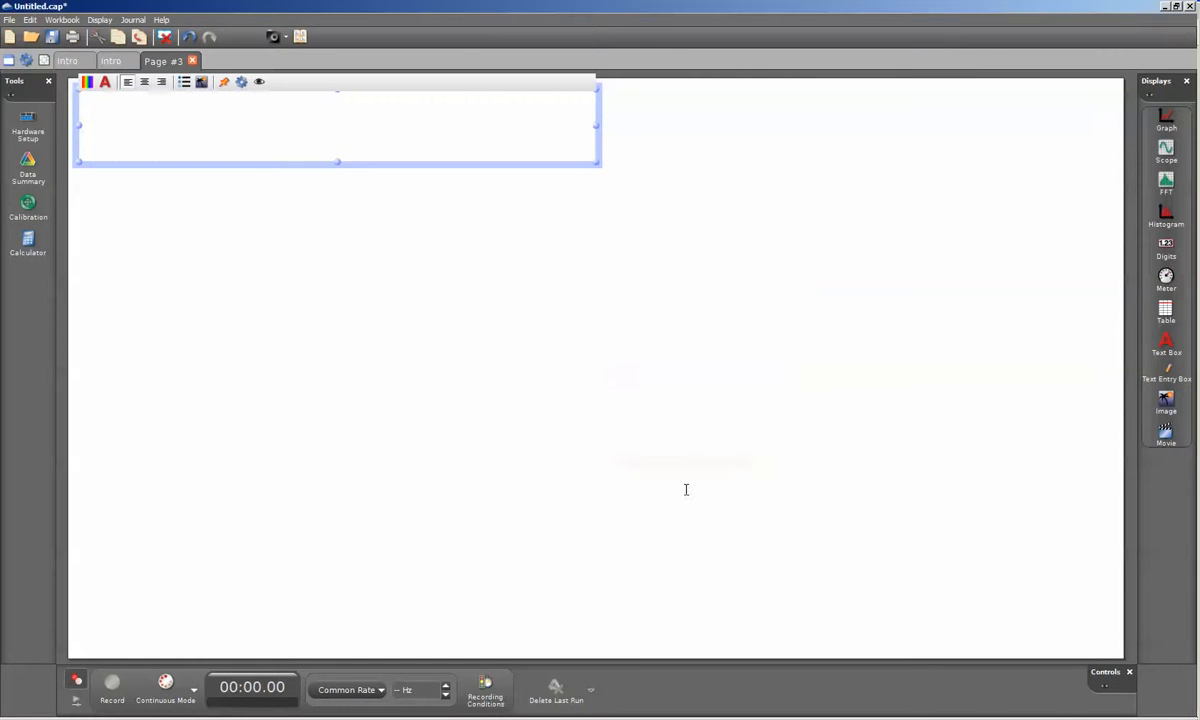
- Enter the heading "Answer summary sheet" in the text box and shrink its height to fit the single line
left_click(198, 135)
type("Ans")
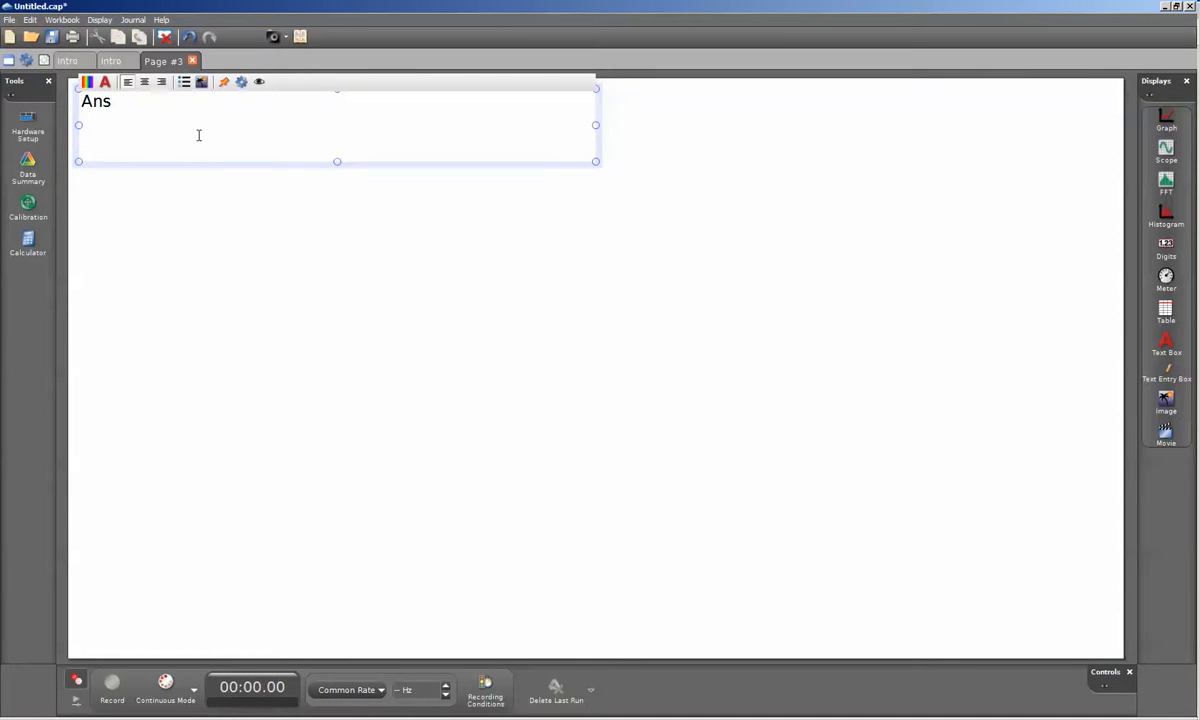
type("wer summary sheet")
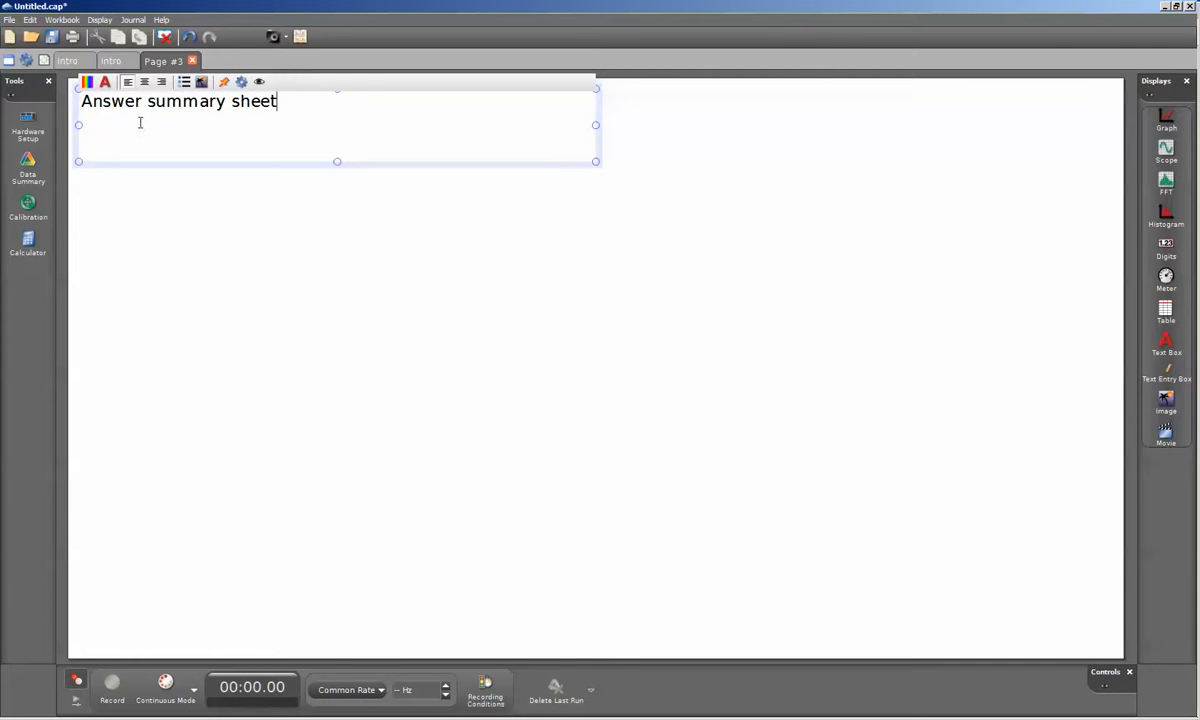
left_click_drag(337, 161, 336, 128)
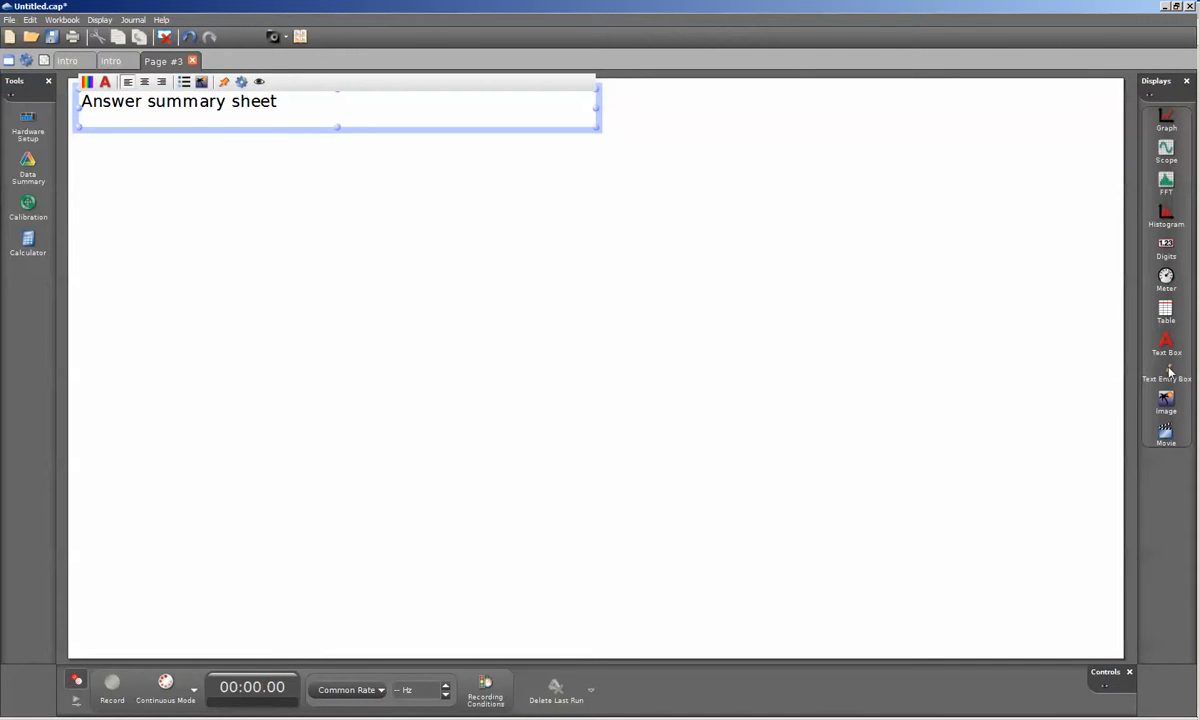
- Stack three text entry boxes below the "Answer summary sheet" heading, reducing the height of the first two
left_click_drag(1168, 372, 338, 169)
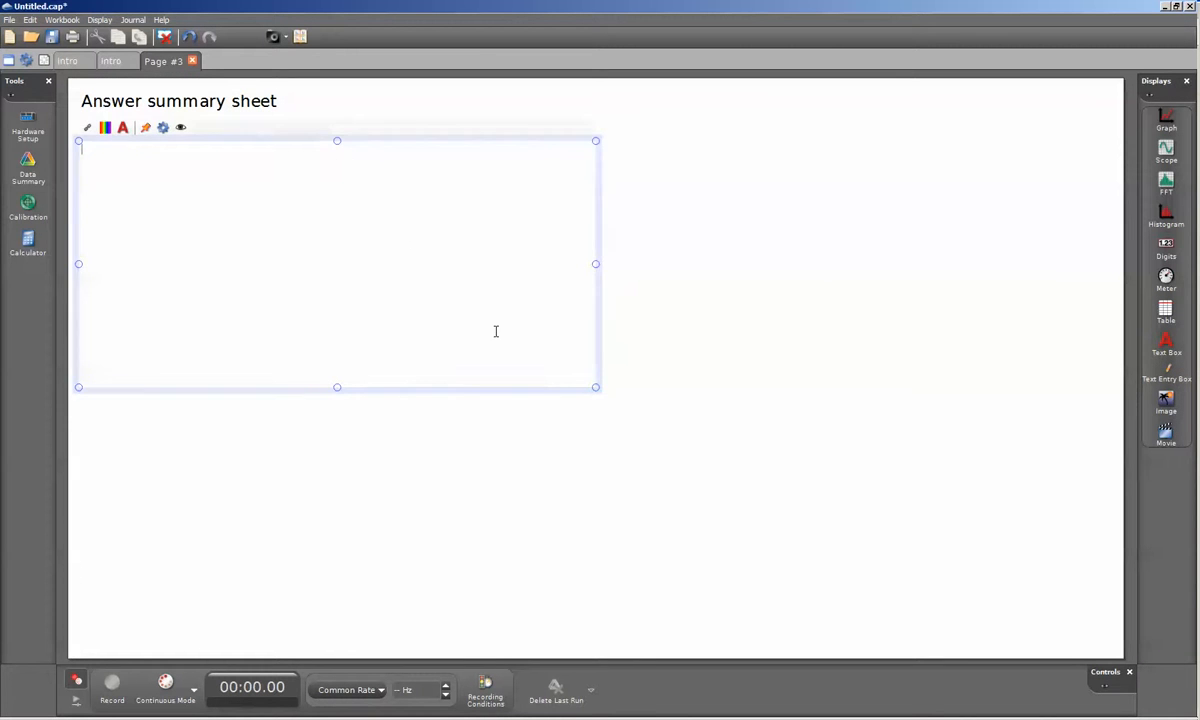
left_click_drag(338, 389, 332, 228)
left_click_drag(1176, 353, 335, 247)
left_click_drag(336, 440, 337, 341)
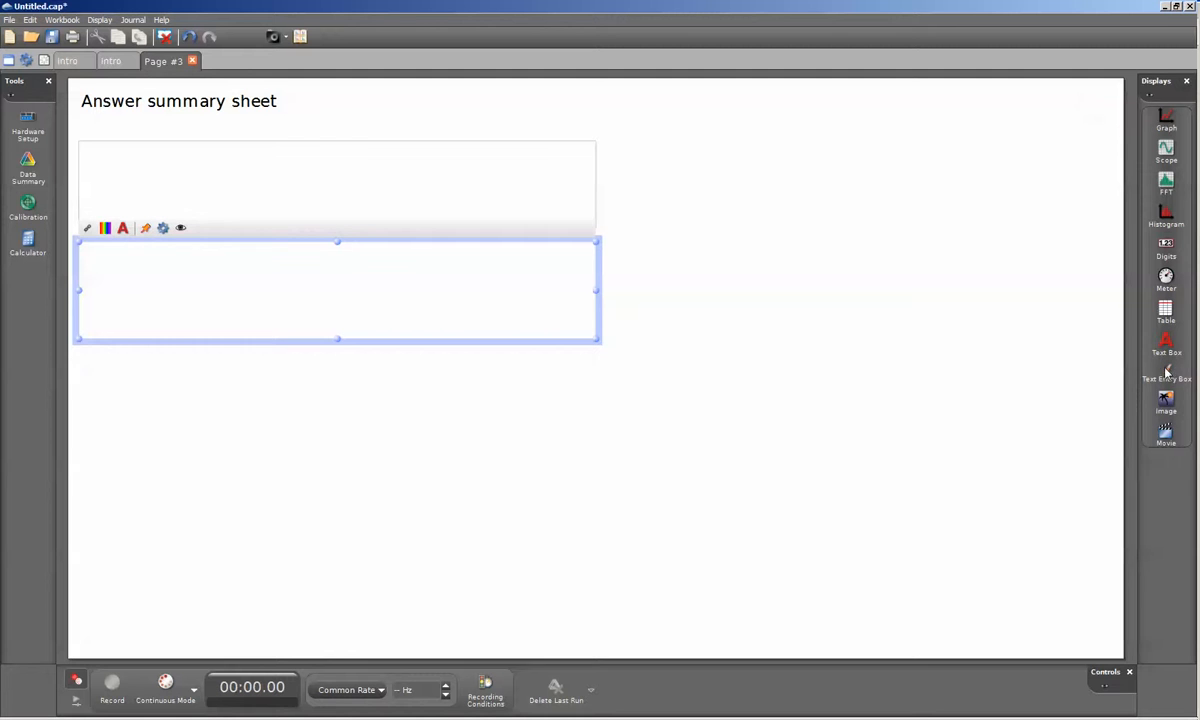
left_click_drag(1167, 369, 337, 376)
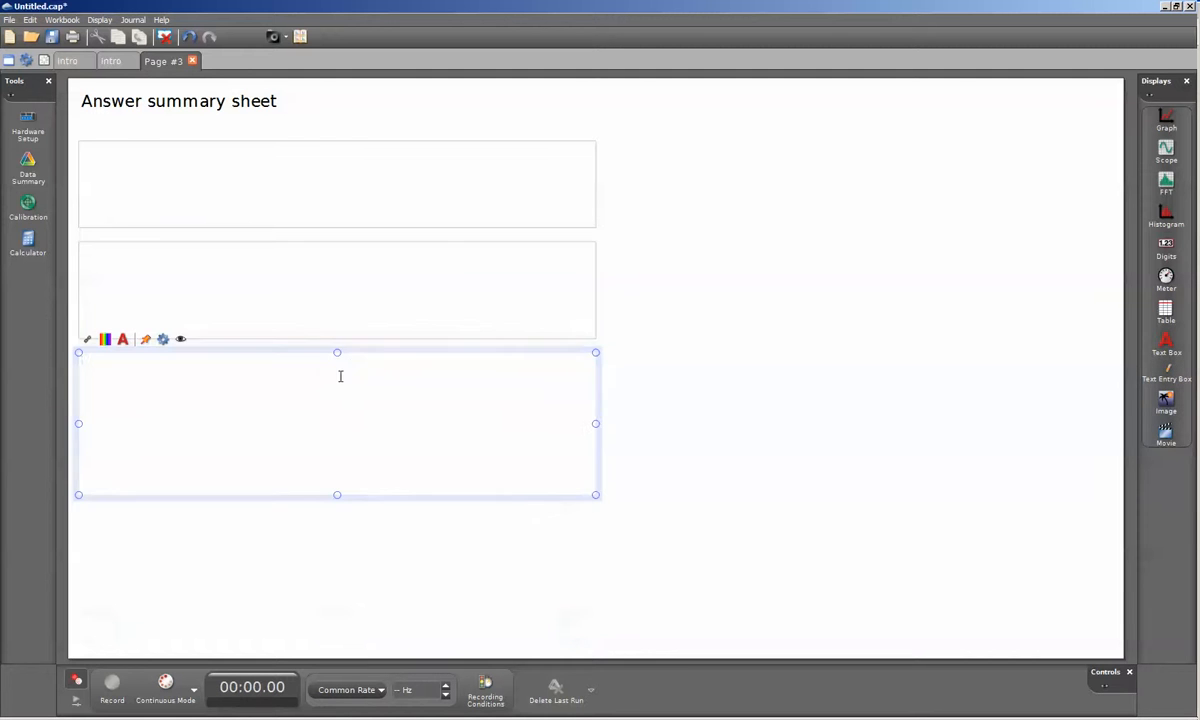
- Link the three text entry boxes on the summary page, from first to third, to Q1, Q2 and Q3
left_click(149, 173)
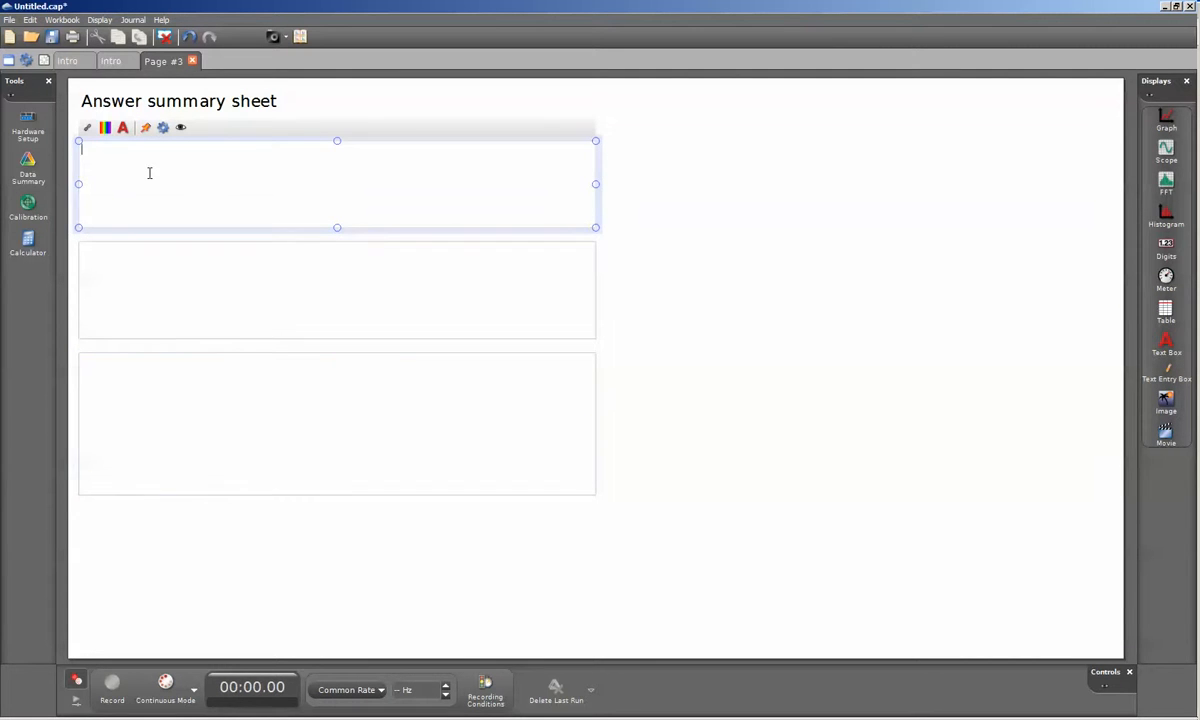
left_click(88, 130)
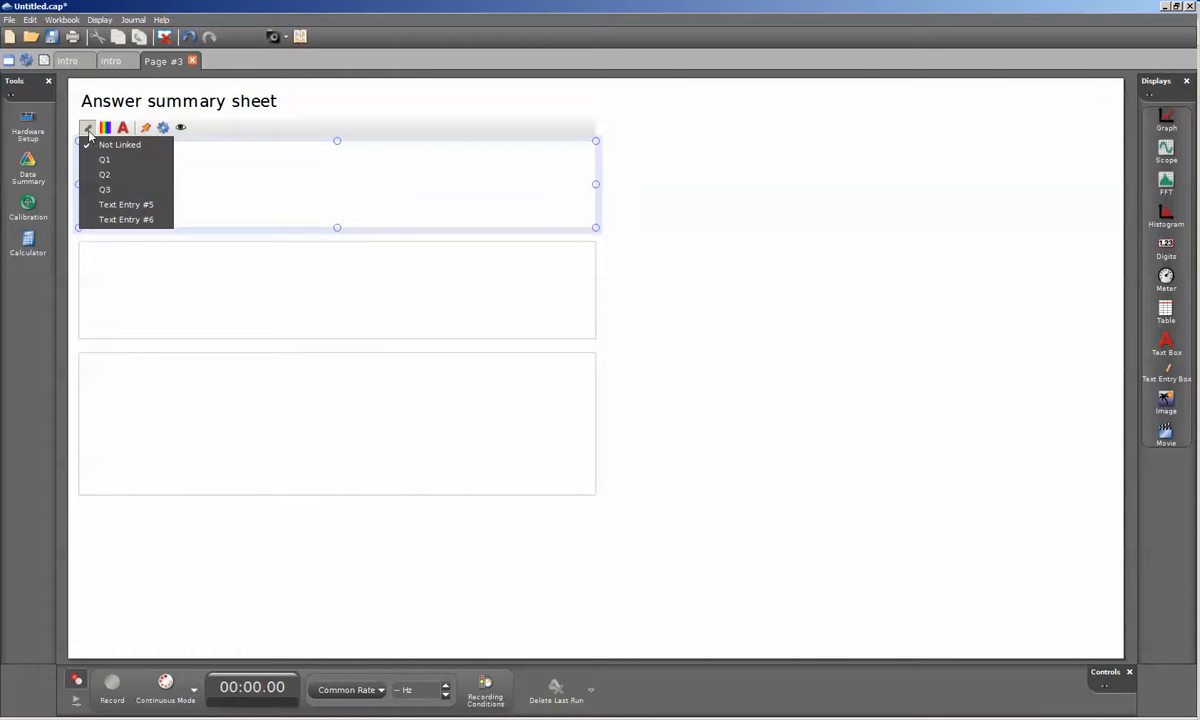
left_click(109, 161)
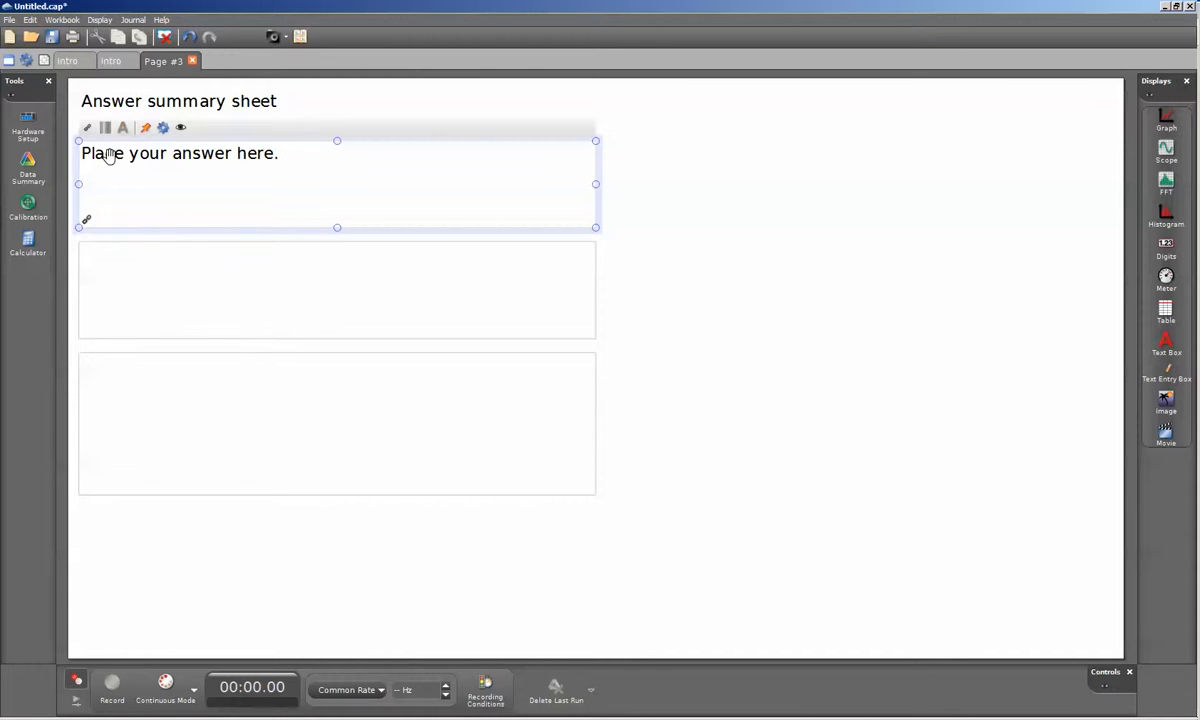
left_click(120, 280)
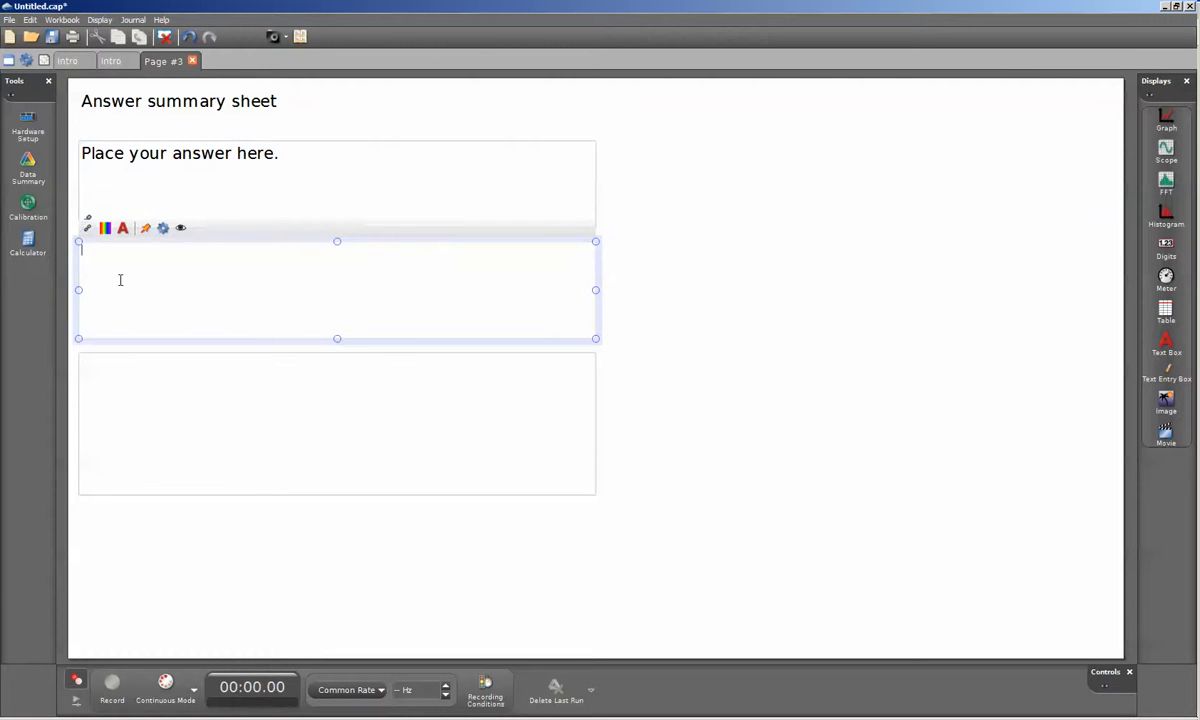
left_click(87, 228)
left_click(112, 276)
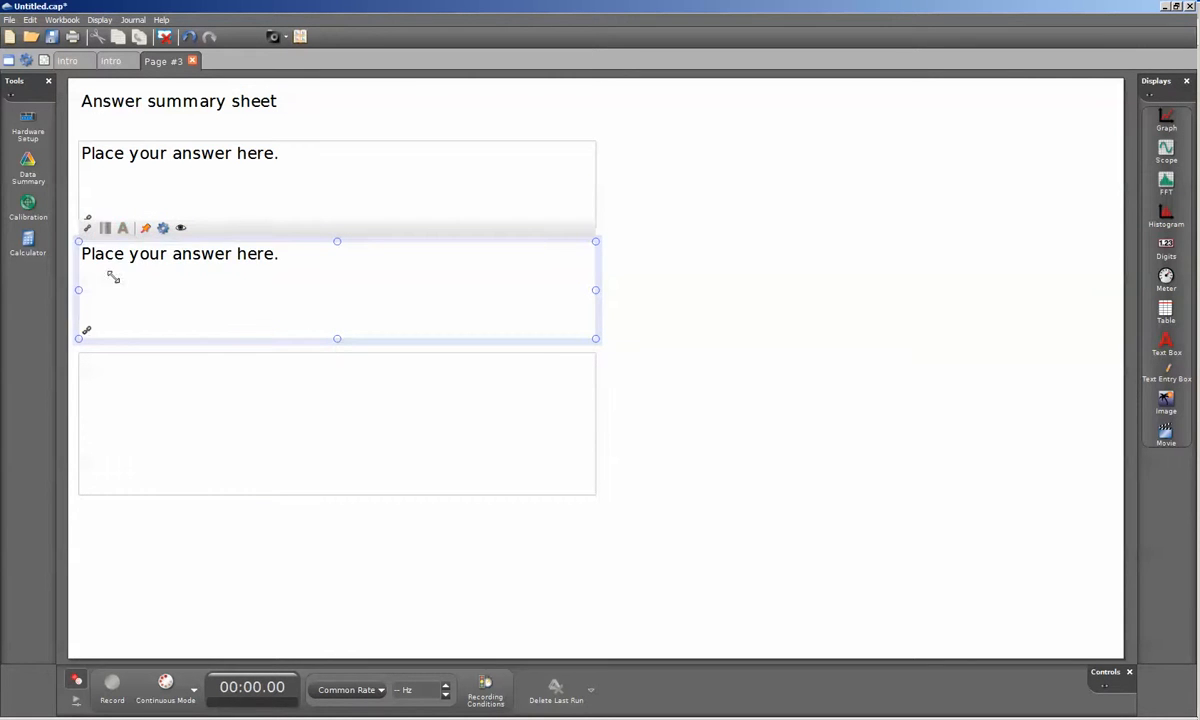
left_click(115, 385)
left_click(87, 341)
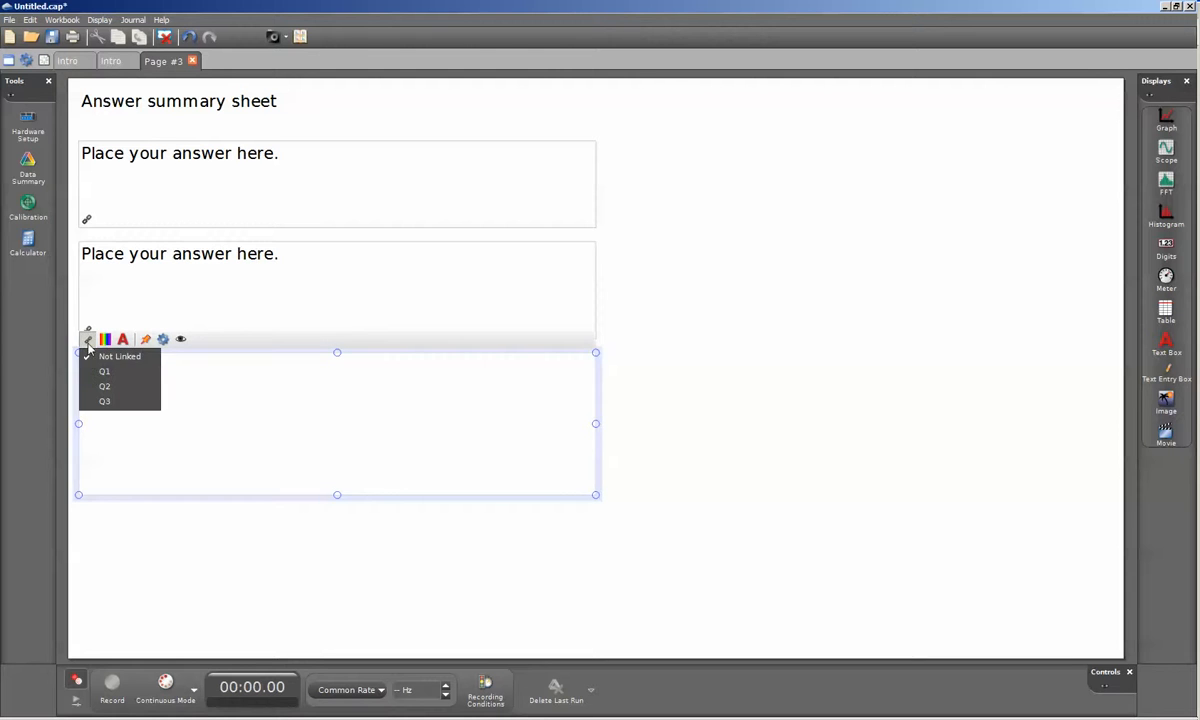
left_click(111, 405)
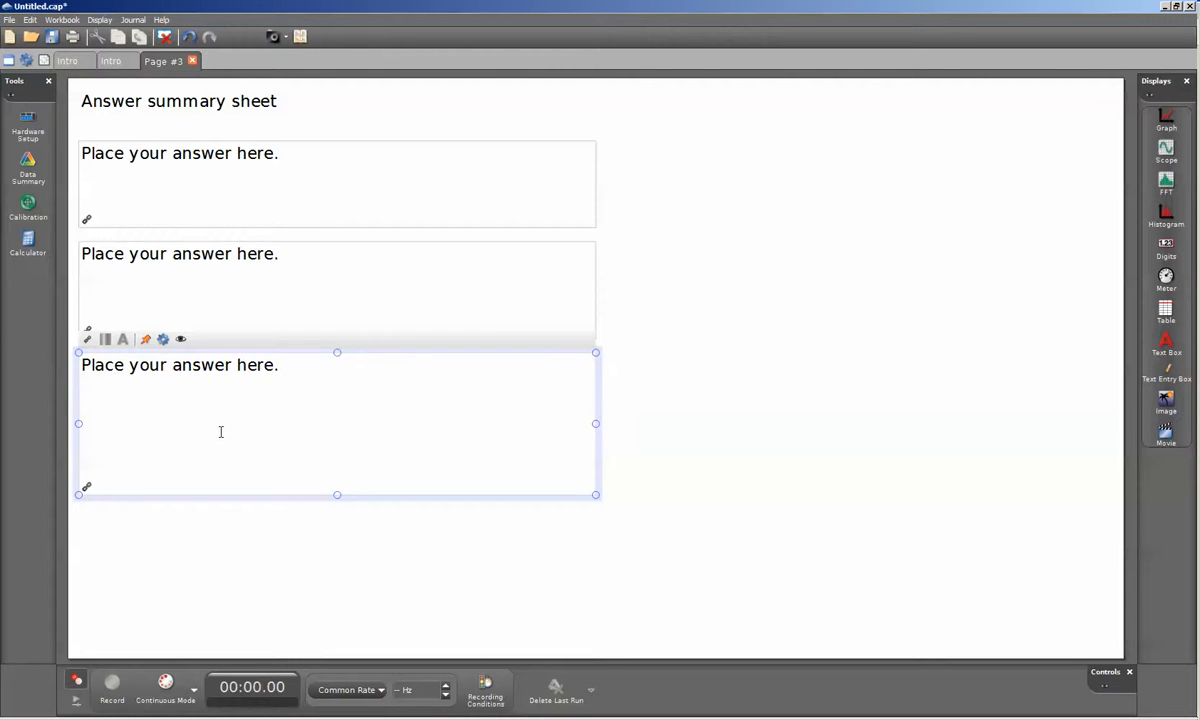
- Replace the Question 1 placeholder answer on the question page with "Here is my answer to question 1." and return to the answer summary page
mouse_move(89, 175)
left_click(110, 61)
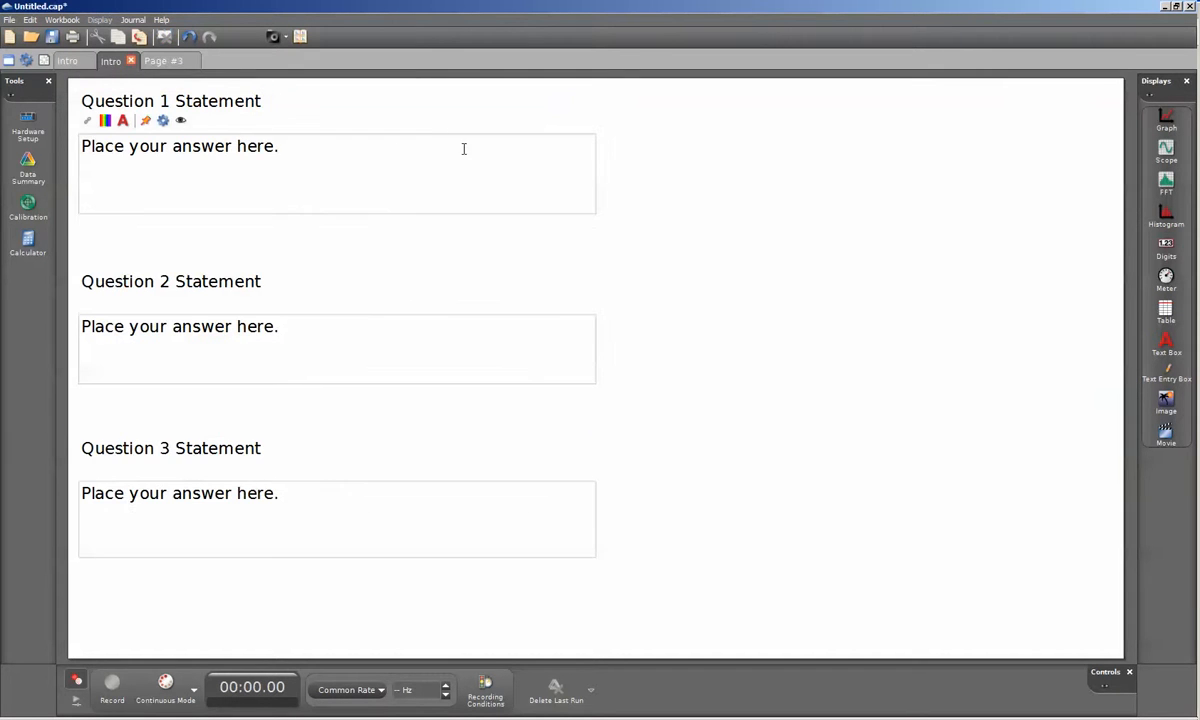
left_click(287, 146)
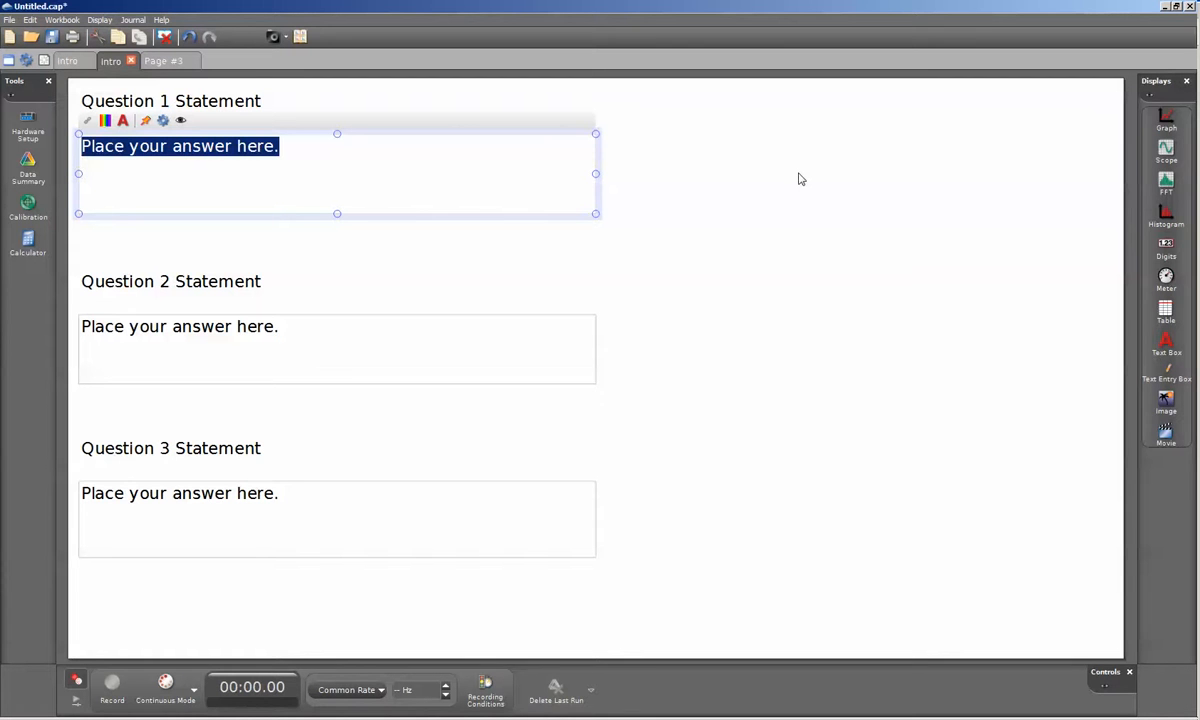
type("Here")
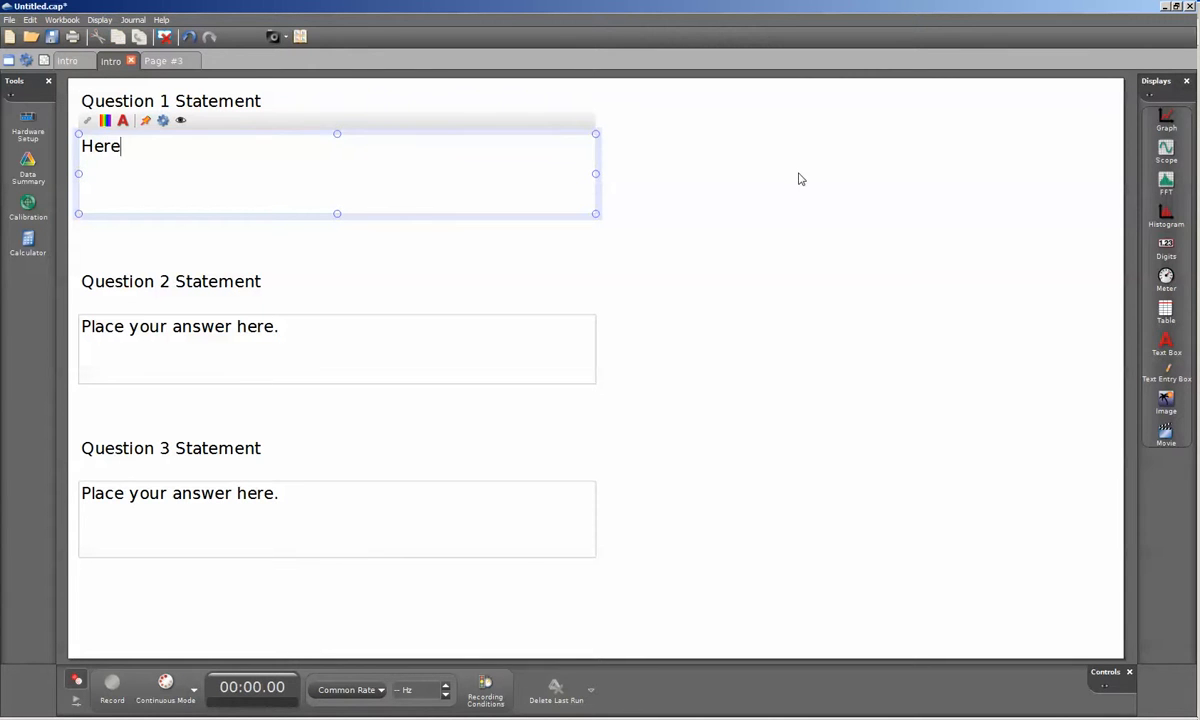
type(" is my answer ")
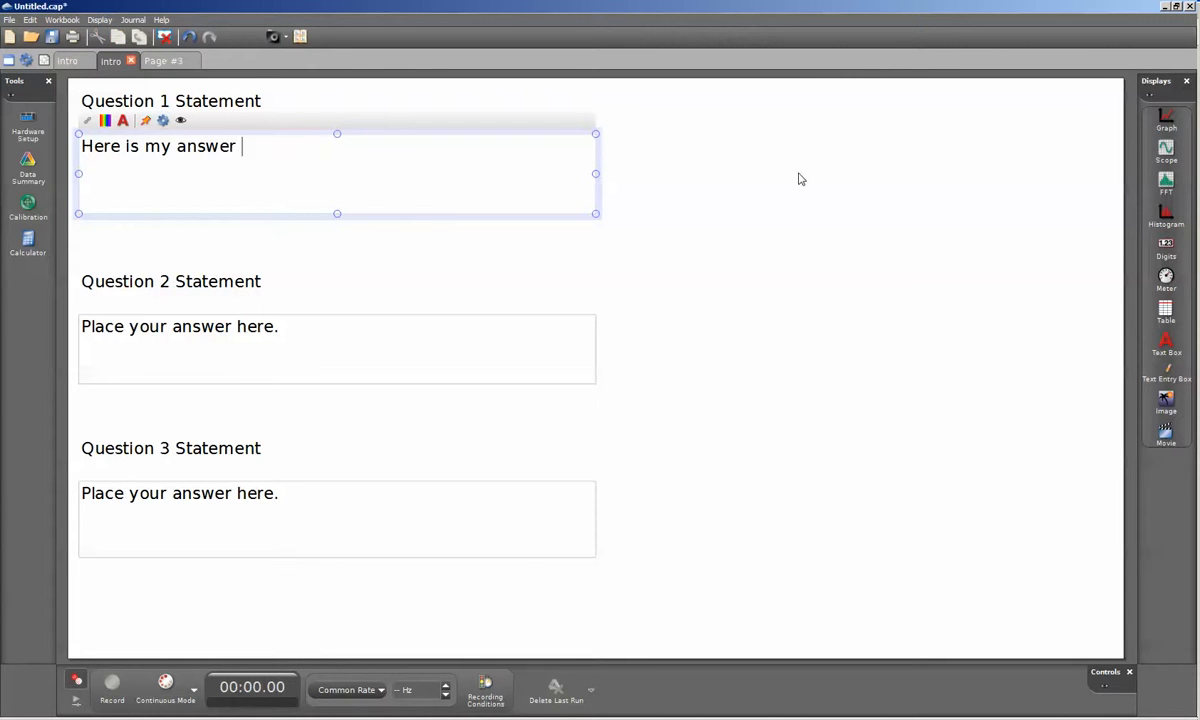
type("to question 1.")
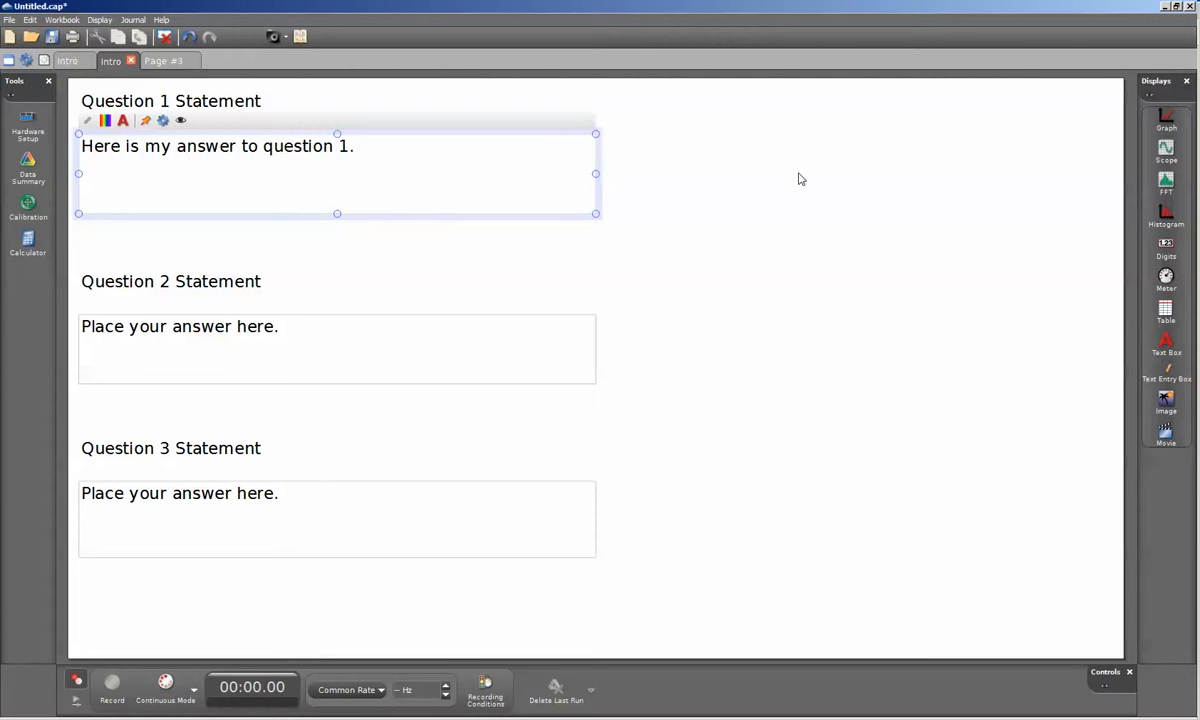
left_click(732, 203)
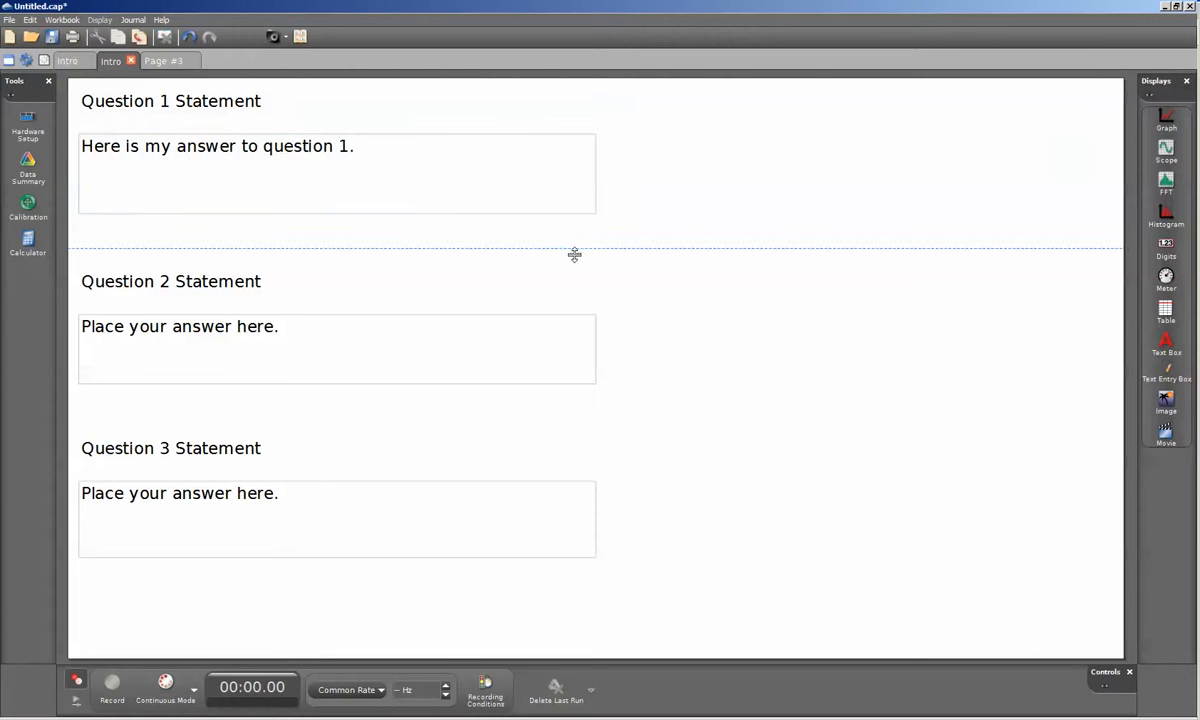
left_click(169, 63)
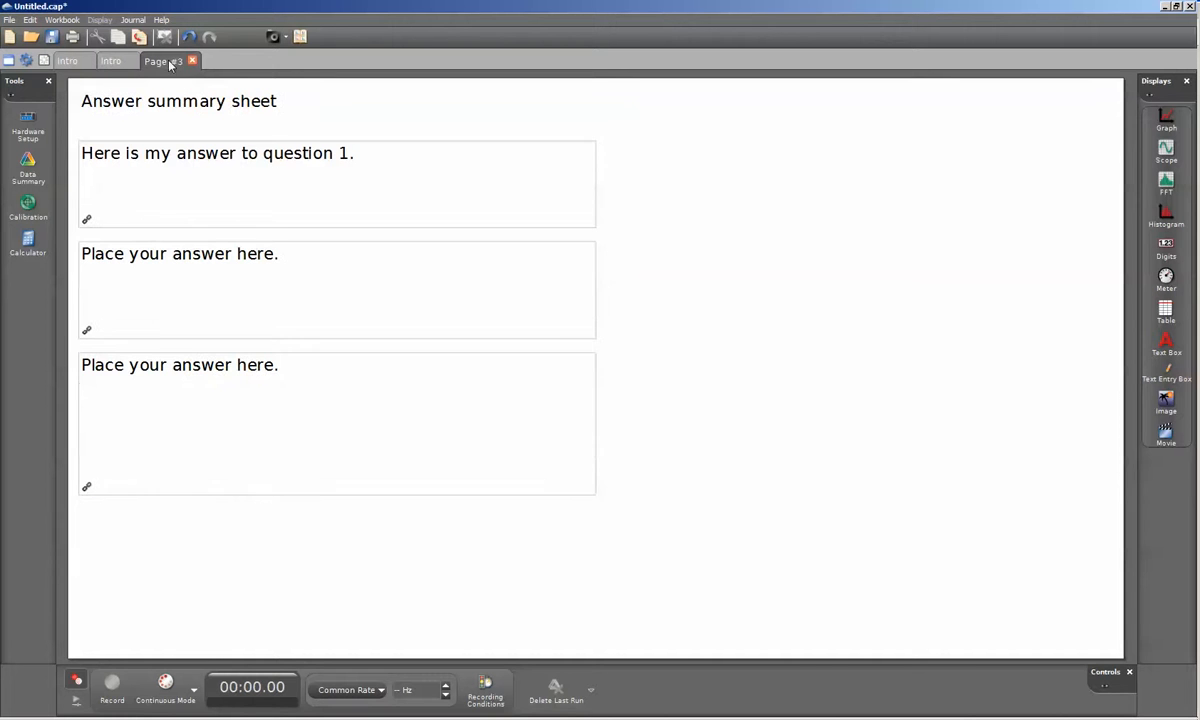